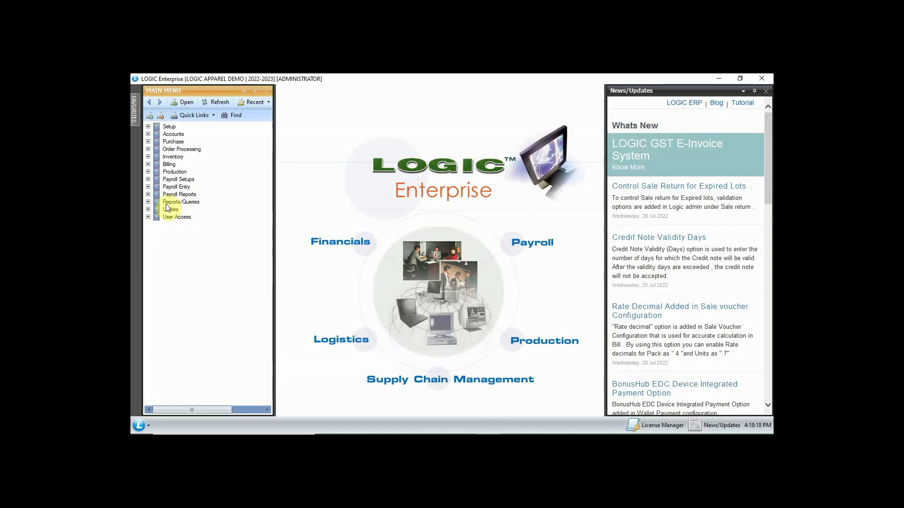
# Expand Purchase in the main menu and start a new Purchase Voucher
pyautogui.click(149, 142)
pyautogui.click(175, 152)
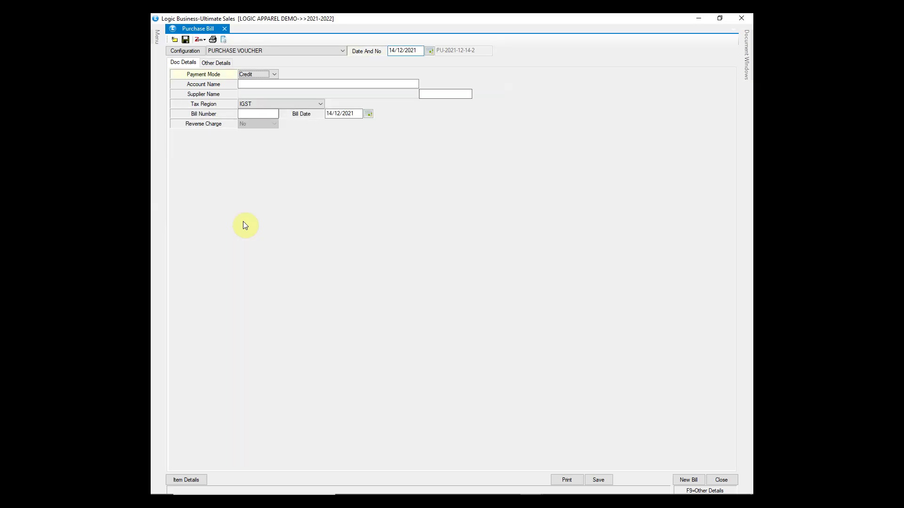
# Choose AR ENTERPRISES as the bill's account and set the tax region to CGST/SGST
pyautogui.write('AR')
pyautogui.press('Return')
pyautogui.hotkey('alt', 'Down')
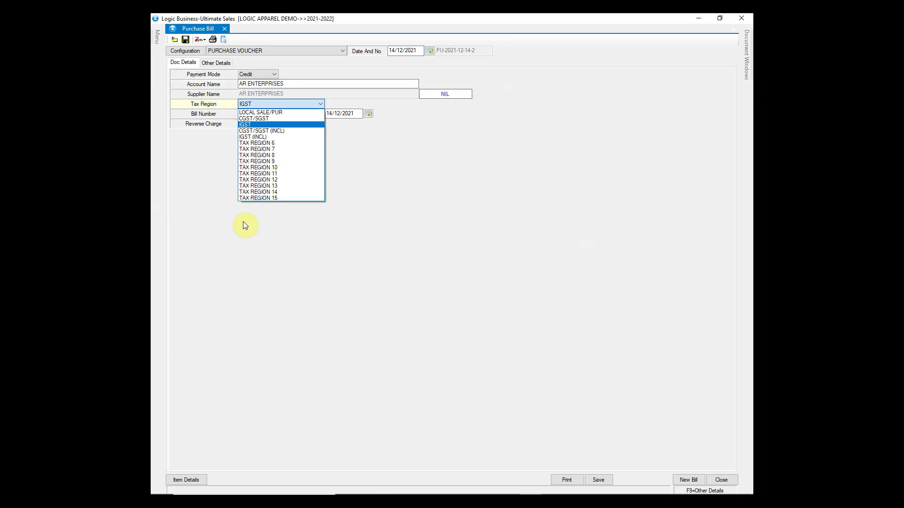
pyautogui.press('Up')
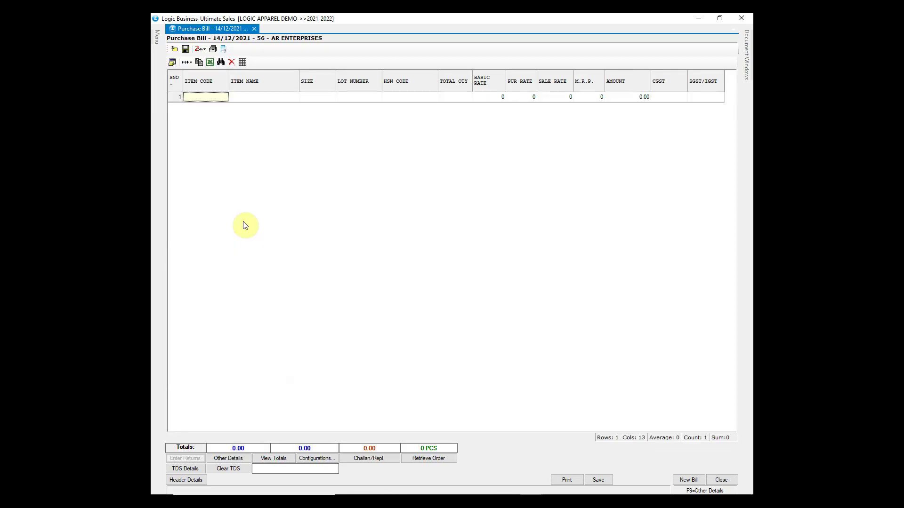
# Start row 1 with item 1300-BLACK in size S, using its first lot
pyautogui.press('Return')
pyautogui.write('1300')
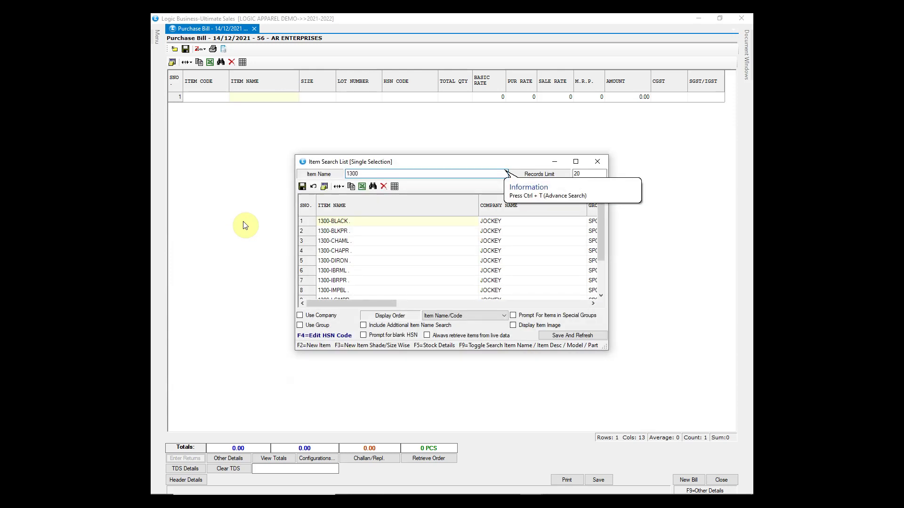
pyautogui.press('Down')
pyautogui.press('Return')
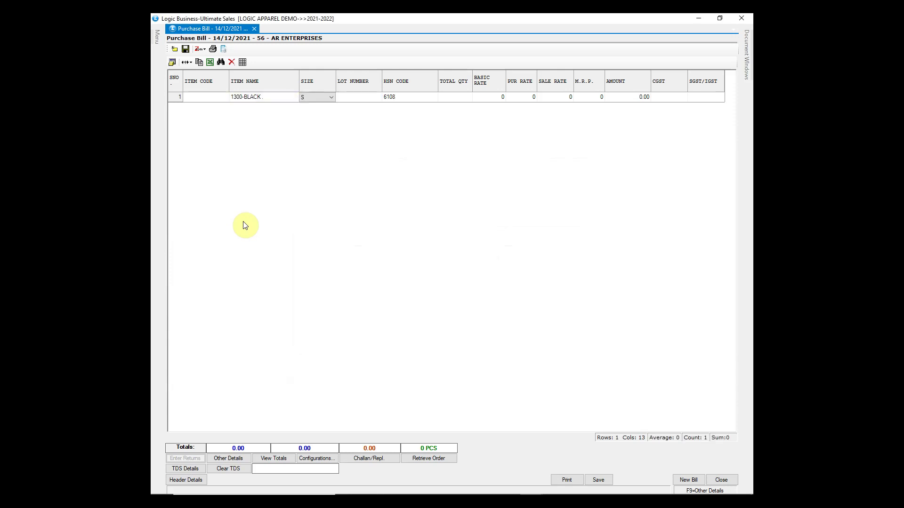
pyautogui.press('Return')
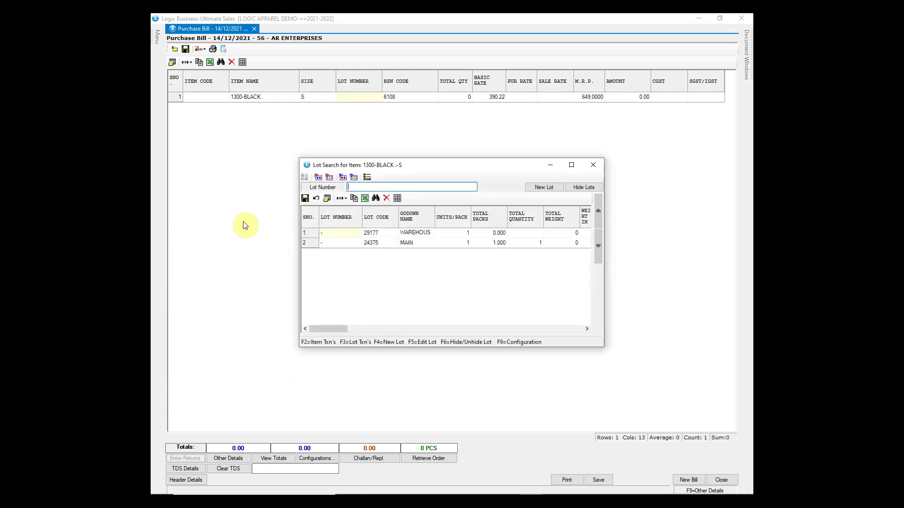
pyautogui.press('Down')
pyautogui.press('Down')
pyautogui.press('Up')
pyautogui.press('Return')
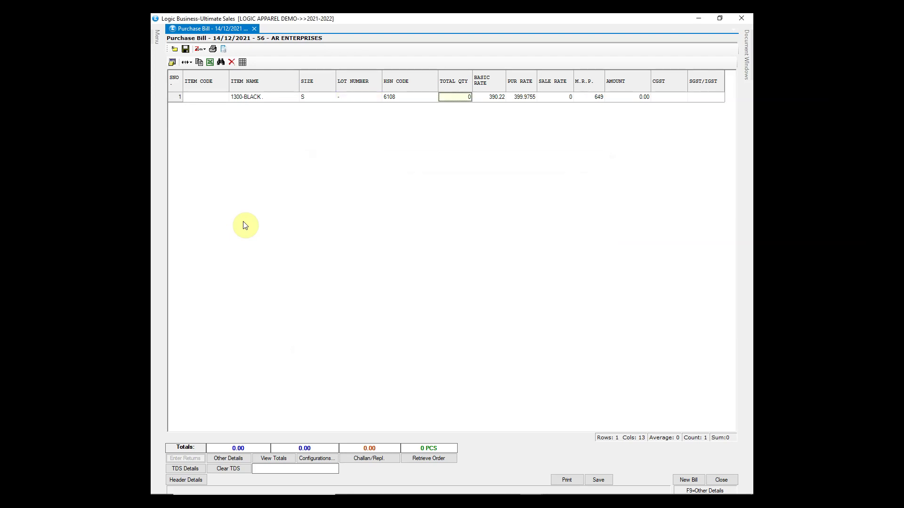
# Give the size S row a quantity of 10 and complete it
pyautogui.write('10')
pyautogui.press('Return')
pyautogui.press('Return')
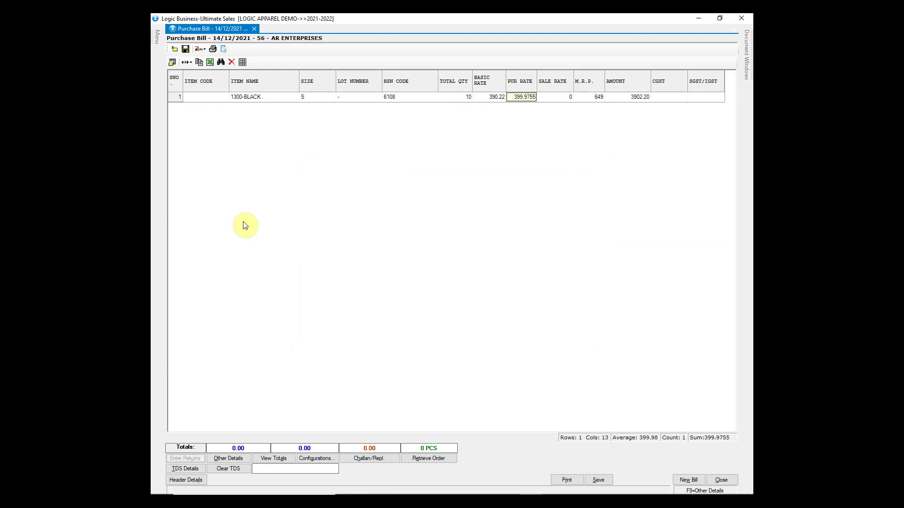
pyautogui.press('Return')
pyautogui.press('Return')
pyautogui.press('Return')
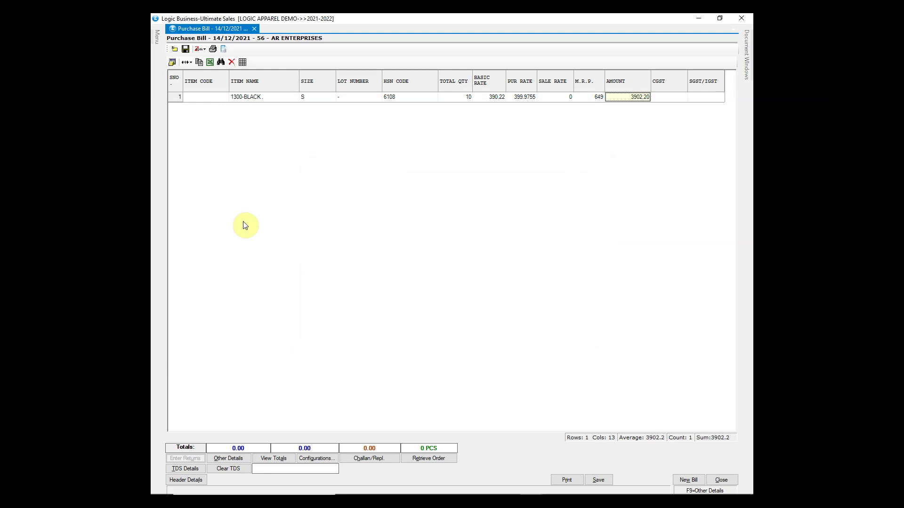
pyautogui.press('Return')
pyautogui.press('Return')
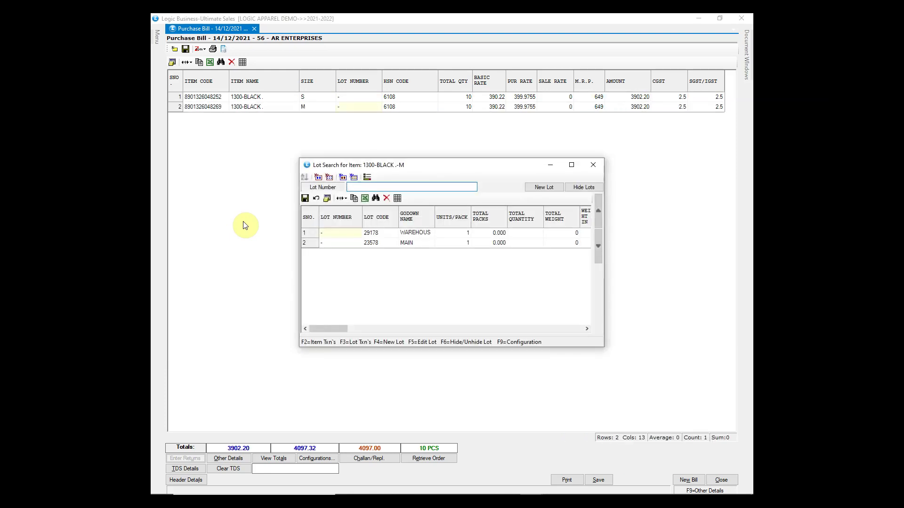
# Add the M and L rows, the L row with quantity 12, basic rate 400, MRP 680
pyautogui.press('Return')
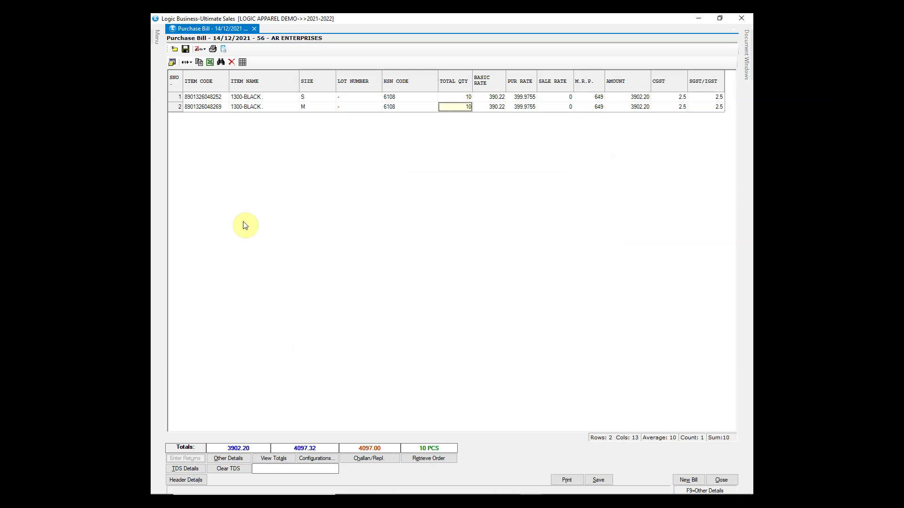
pyautogui.press('Return')
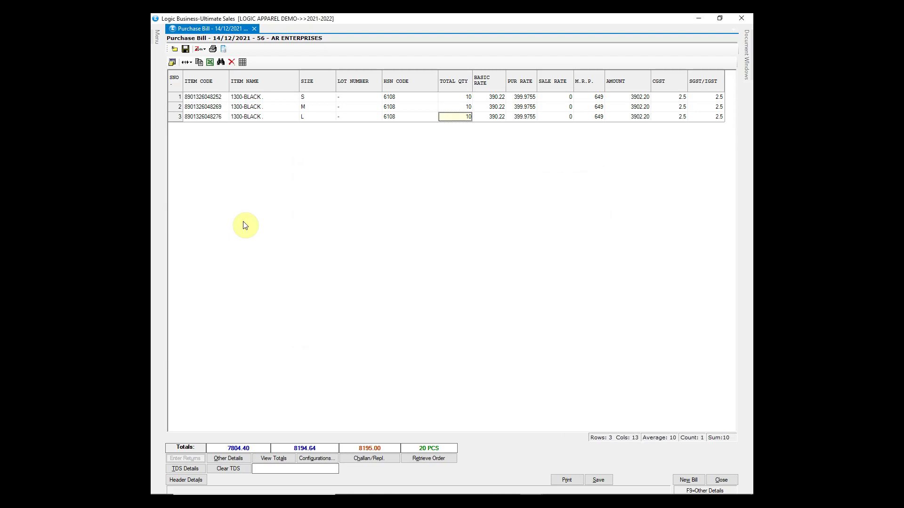
pyautogui.write('12')
pyautogui.press('Return')
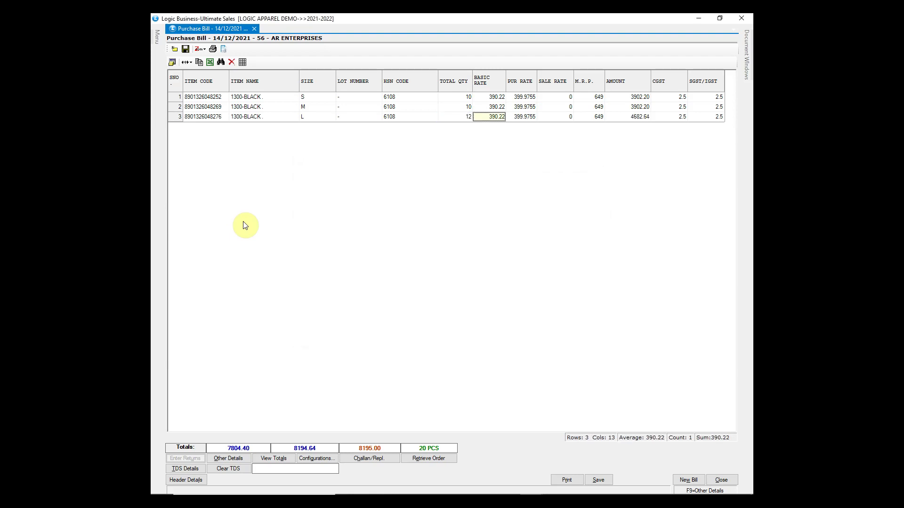
pyautogui.write('400')
pyautogui.press('Return')
pyautogui.press('Return')
pyautogui.press('Return')
pyautogui.write('680')
pyautogui.press('Return')
pyautogui.press('Return')
pyautogui.press('Return')
pyautogui.press('Return')
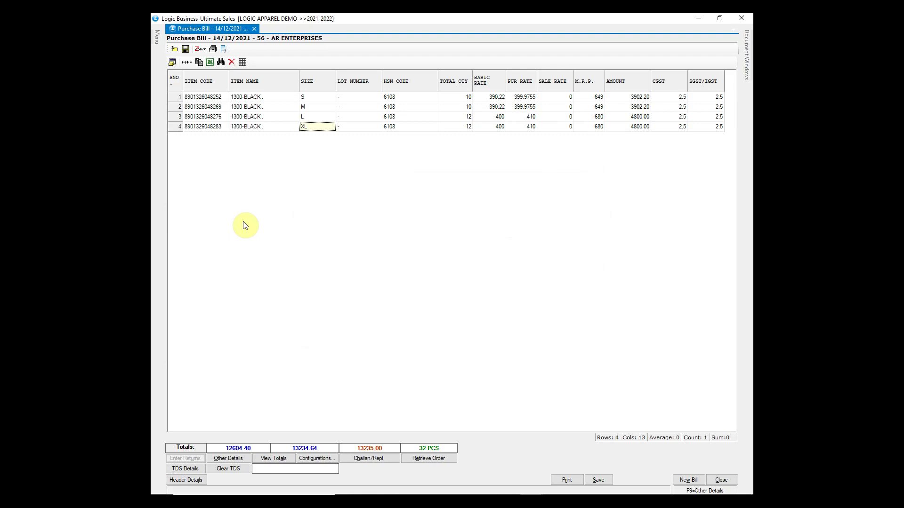
# Add the XL row (quantity 15, basic rate 449) and the XXL row, then save the bill
pyautogui.press('Return')
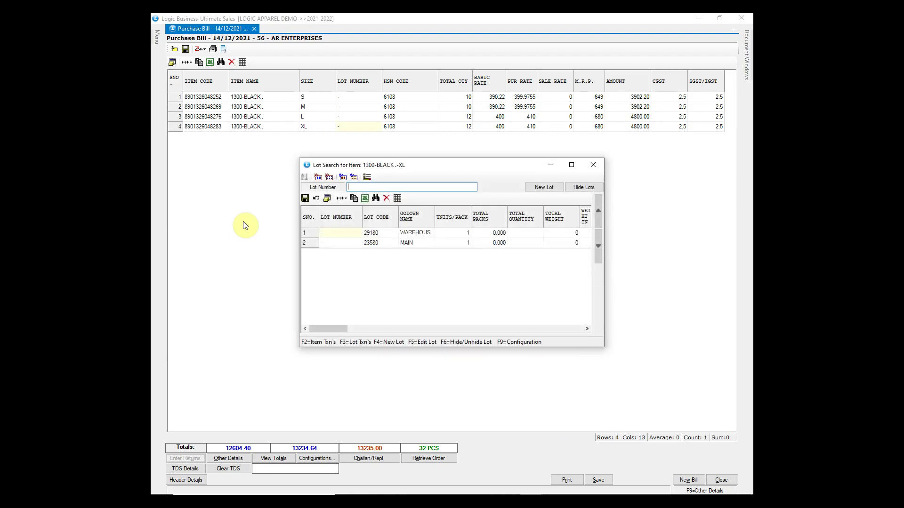
pyautogui.press('Return')
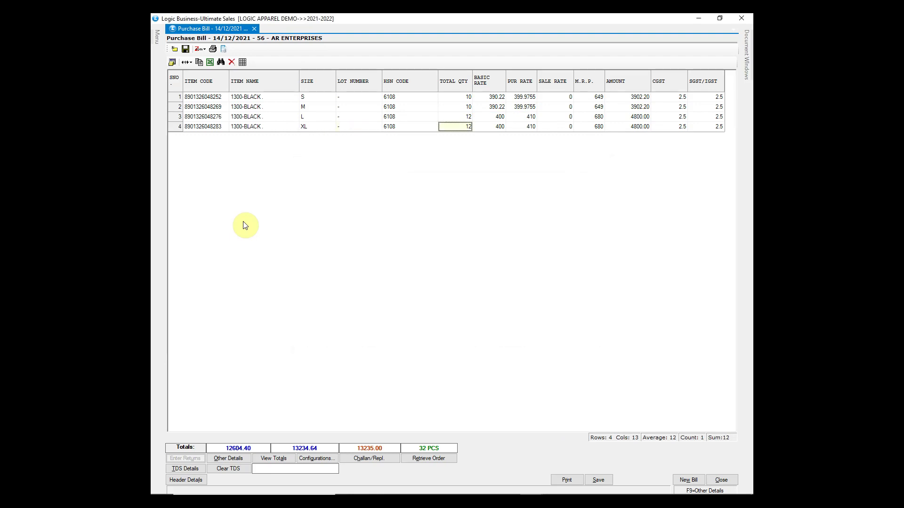
pyautogui.write('15')
pyautogui.press('Return')
pyautogui.write('4')
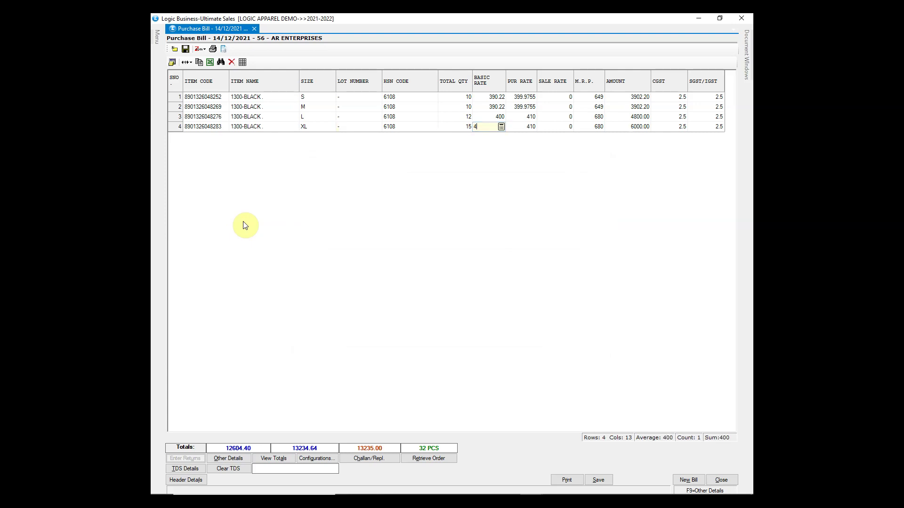
pyautogui.write('49')
pyautogui.press('Return')
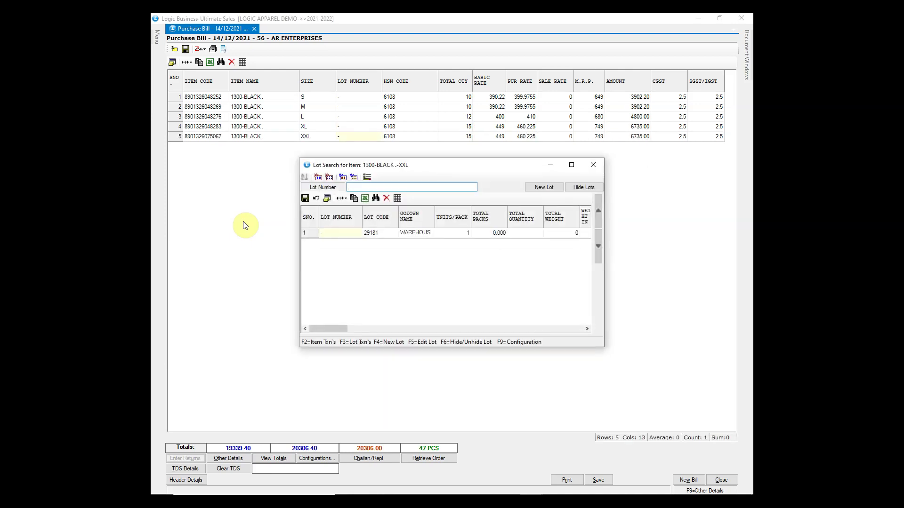
pyautogui.press('Return')
pyautogui.press('Return')
pyautogui.press('Return')
pyautogui.press('Return')
pyautogui.press('Return')
pyautogui.press('Return')
pyautogui.hotkey('alt', 's')
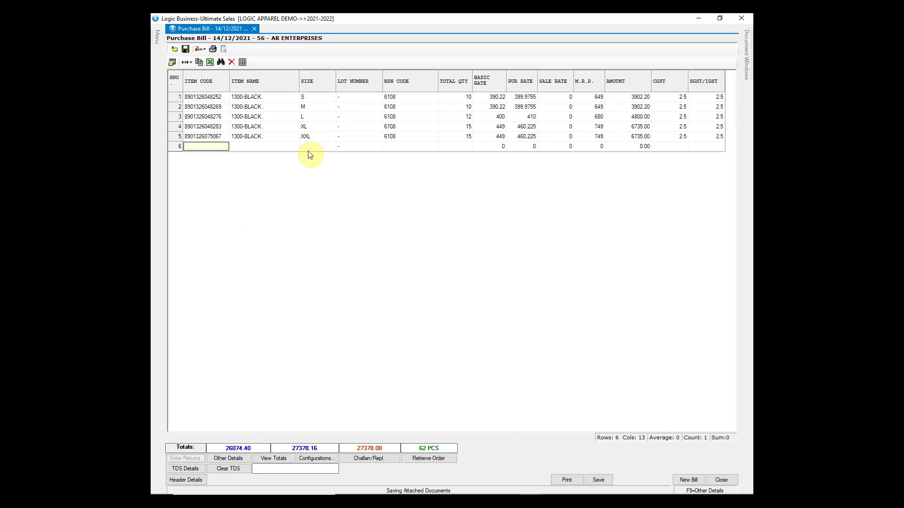
# Toggle Carry Forward Packs/Sizes off and back on in the voucher configuration, save it, and return to items
pyautogui.click(196, 479)
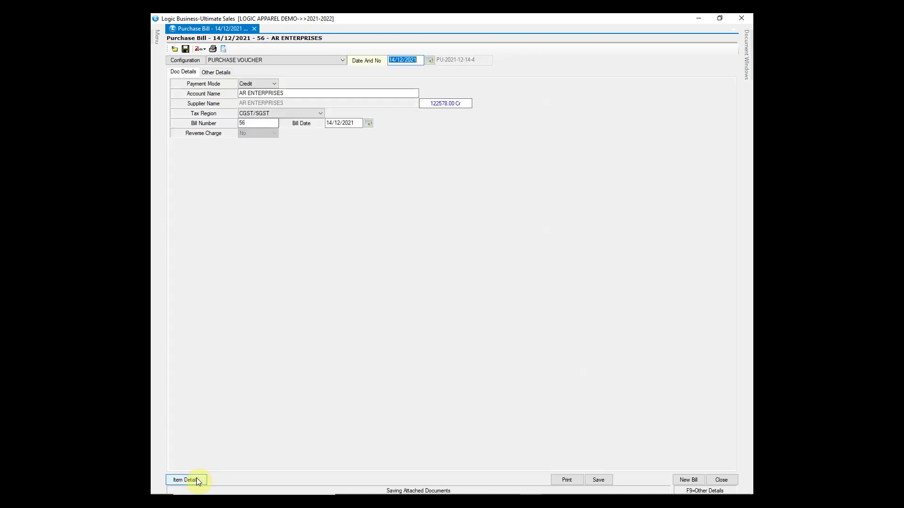
pyautogui.click(190, 57)
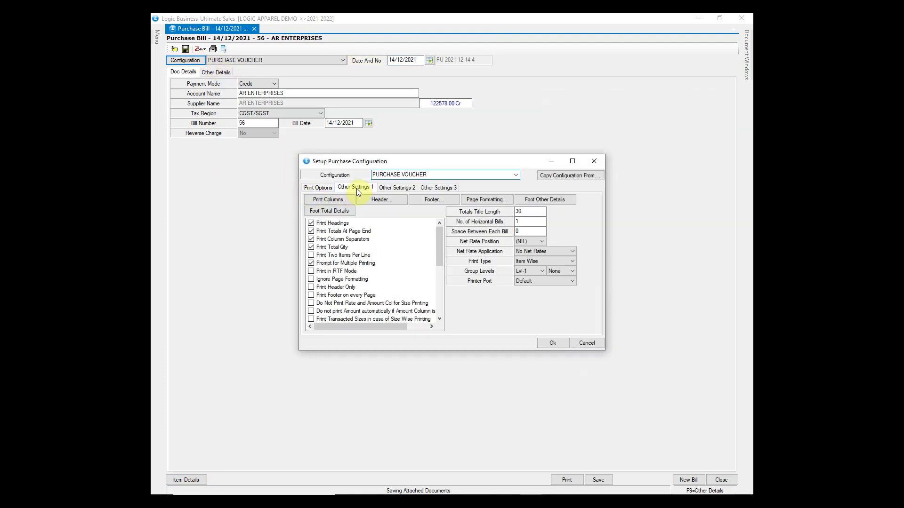
pyautogui.click(356, 188)
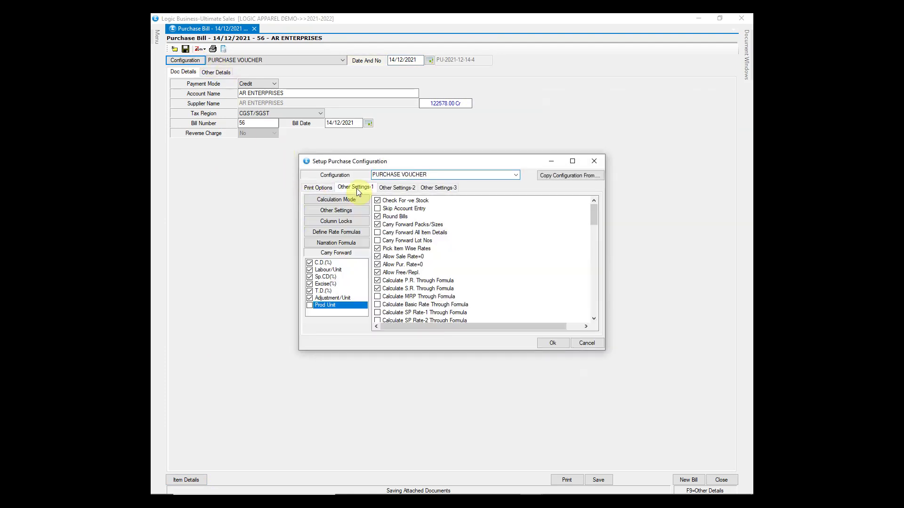
pyautogui.click(393, 226)
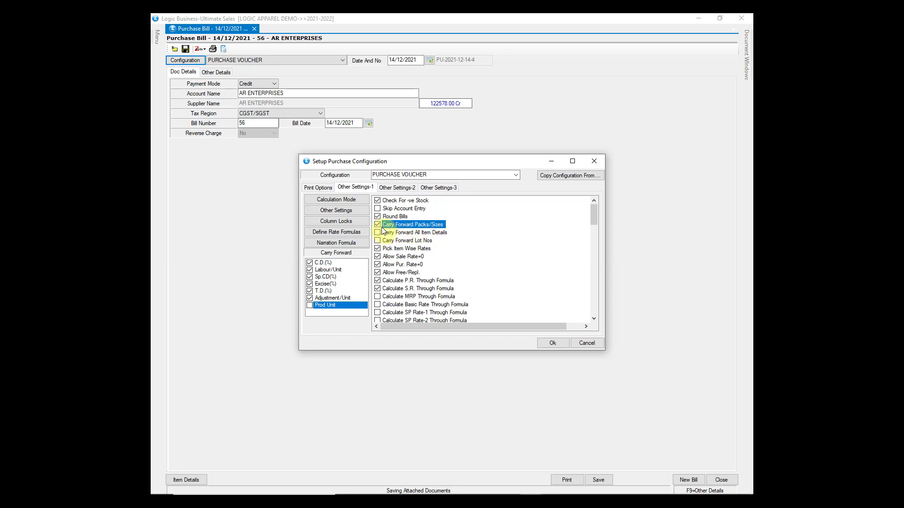
pyautogui.click(378, 226)
pyautogui.click(377, 225)
pyautogui.click(556, 342)
pyautogui.click(442, 290)
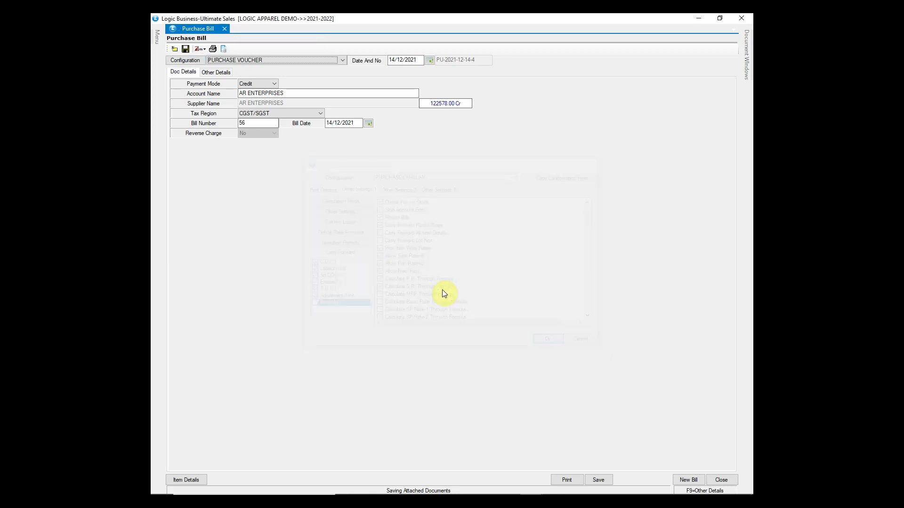
pyautogui.click(196, 479)
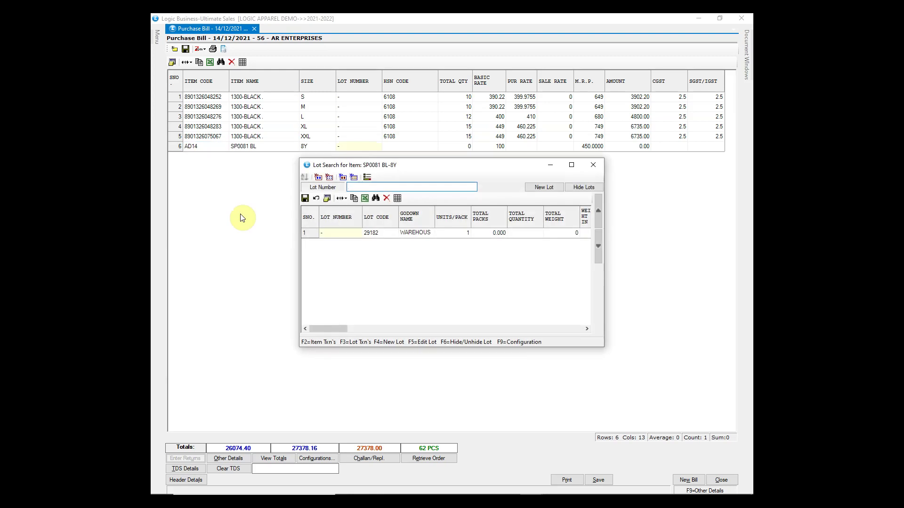
# Add the AD14 row with quantity 15, basic rate 1100 and MRP 1,300
pyautogui.press('Tab')
pyautogui.press('Return')
pyautogui.write('15')
pyautogui.press('Return')
pyautogui.write('1100')
pyautogui.press('Return')
pyautogui.press('Return')
pyautogui.press('Return')
pyautogui.write('1,300')
pyautogui.press('Return')
pyautogui.press('Return')
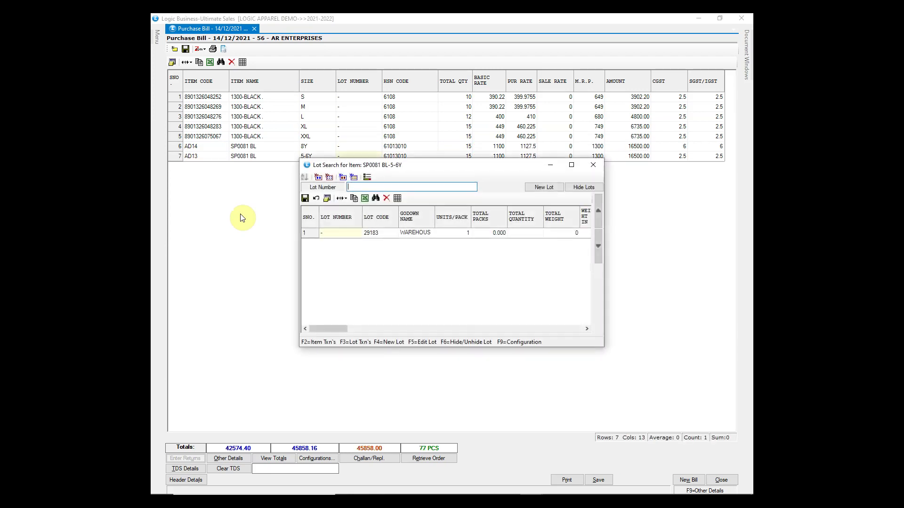
pyautogui.press('Return')
# Fill in the AD13 and AD12 rows with their carried-forward values
pyautogui.press('Return')
pyautogui.press('Return')
pyautogui.press('Return')
pyautogui.press('Return')
pyautogui.press('Return')
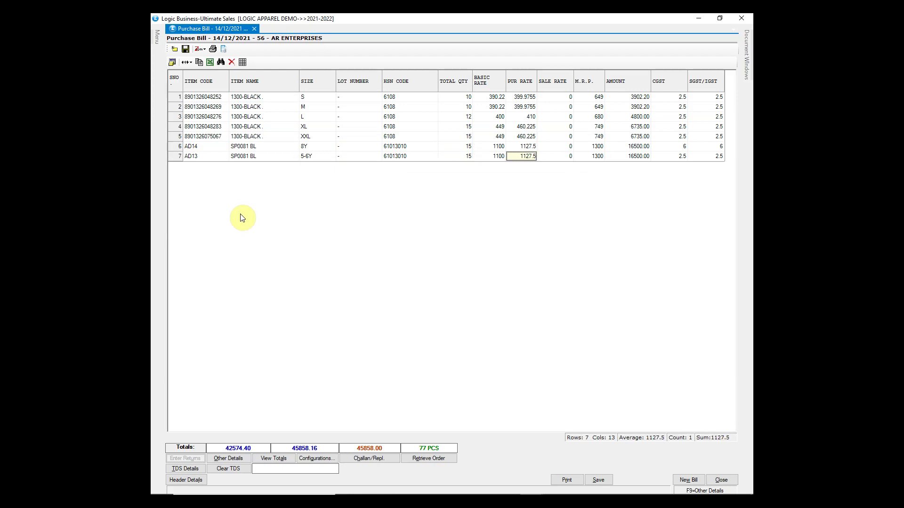
pyautogui.press('Return')
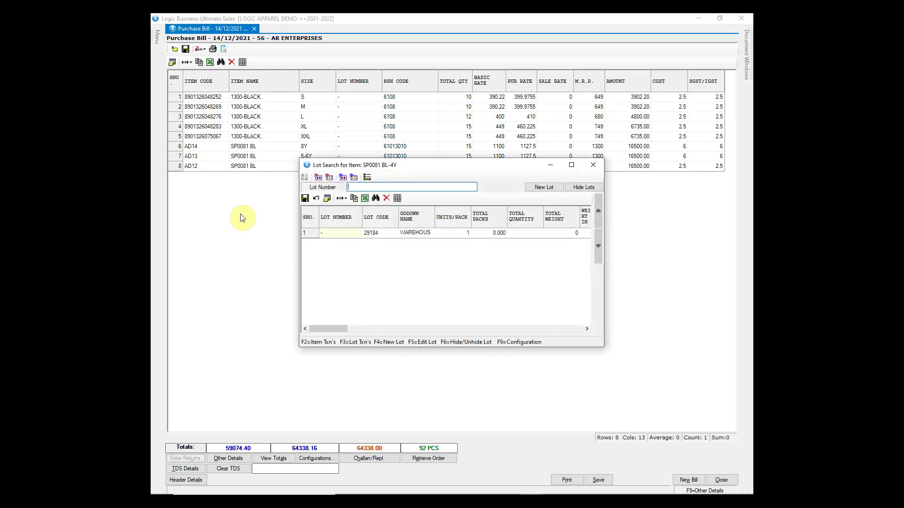
pyautogui.press('Return')
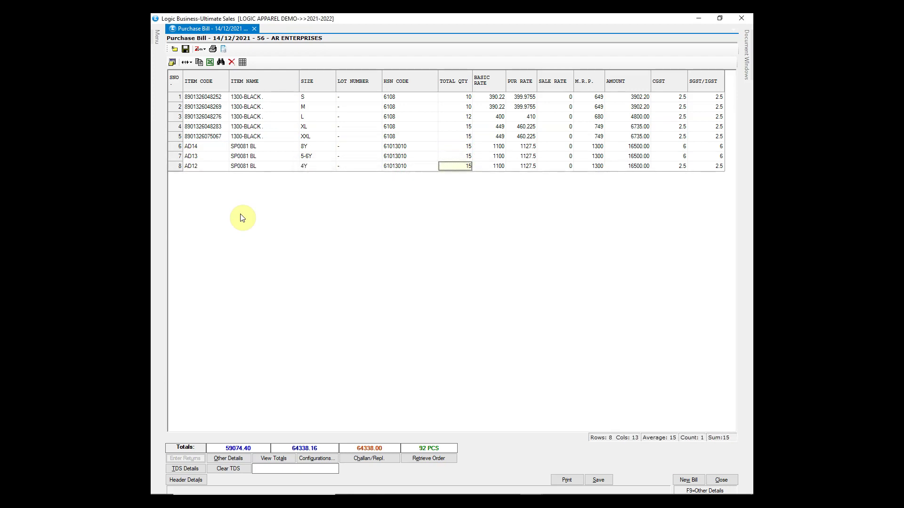
pyautogui.press('Return')
pyautogui.press('Return')
pyautogui.press('Return')
pyautogui.press('Return')
pyautogui.press('Return')
pyautogui.press('Return')
pyautogui.press('Return')
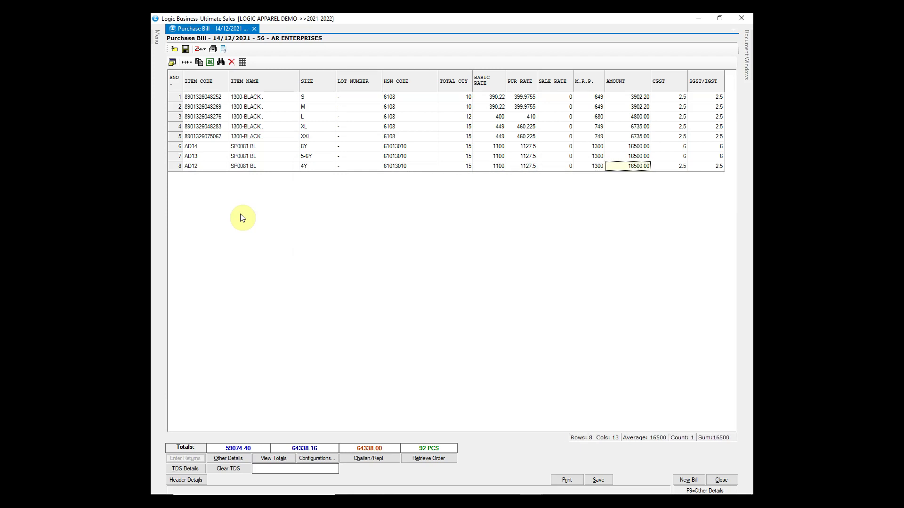
pyautogui.press('Return')
pyautogui.press('Down')
# Add the AD11 row with quantity 10, basic rate 1200 and MRP 1500
pyautogui.press('Return')
pyautogui.write('10')
pyautogui.press('Return')
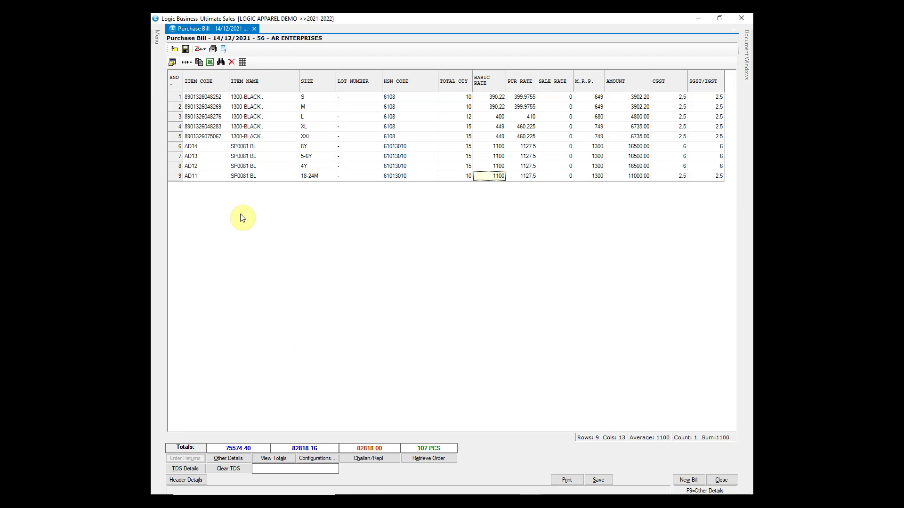
pyautogui.write('1200')
pyautogui.press('Return')
pyautogui.press('Return')
pyautogui.press('Return')
pyautogui.write('1500')
pyautogui.press('Return')
pyautogui.press('Return')
# Enter the AD10 row with quantity 8, then add the AD8 row
pyautogui.press('Return')
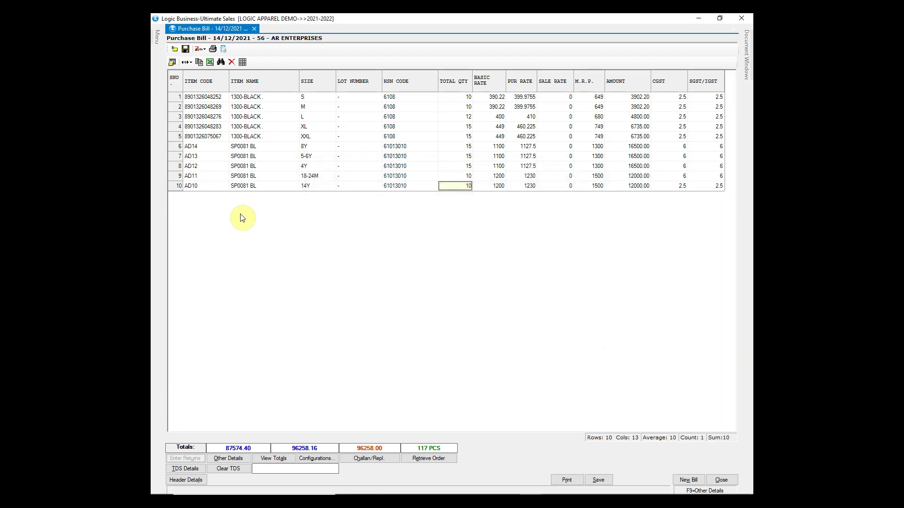
pyautogui.press('Return')
pyautogui.press('Return')
pyautogui.press('Return')
pyautogui.press('Return')
pyautogui.press('Return')
pyautogui.press('Return')
pyautogui.press('Return')
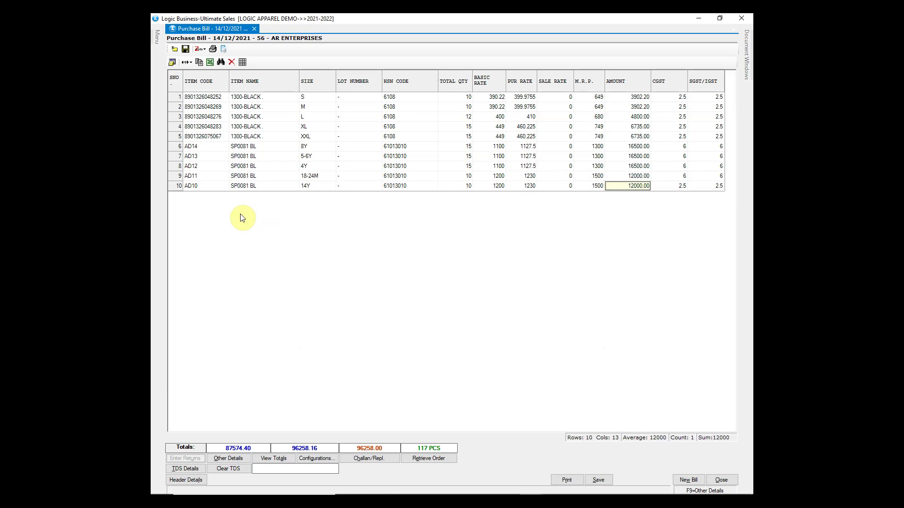
pyautogui.press('Return')
pyautogui.write('8')
pyautogui.press('Return')
pyautogui.press('Return')
pyautogui.press('Return')
pyautogui.press('Return')
pyautogui.press('Return')
pyautogui.press('Return')
pyautogui.press('Return')
pyautogui.press('Return')
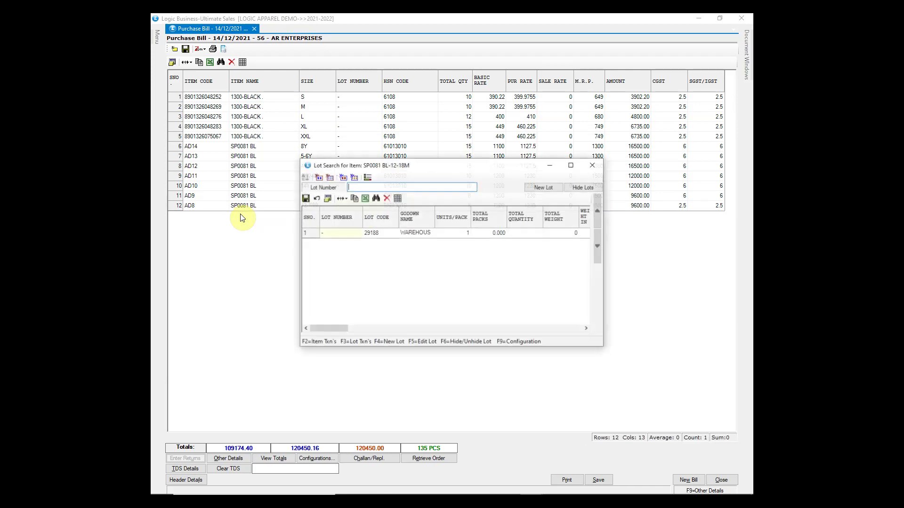
pyautogui.press('Return')
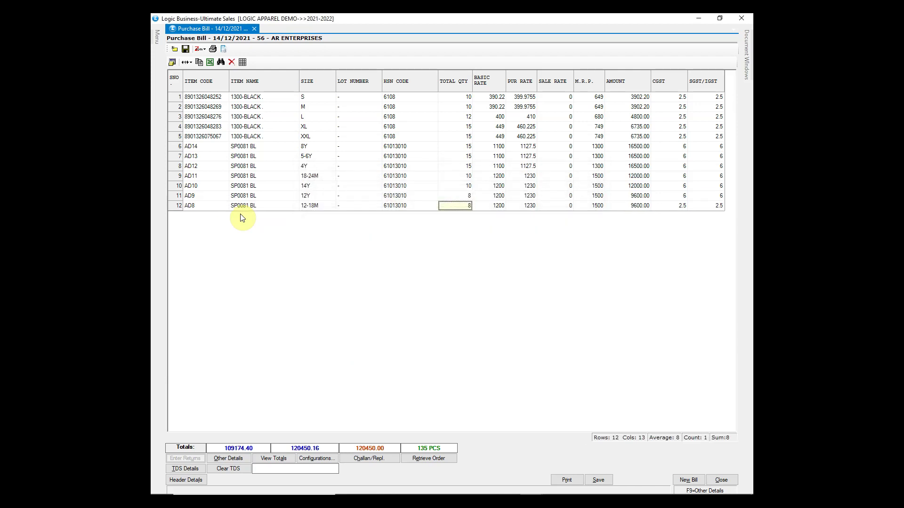
pyautogui.press('Return')
pyautogui.press('Return')
pyautogui.press('Return')
pyautogui.press('Return')
pyautogui.press('Return')
pyautogui.press('Return')
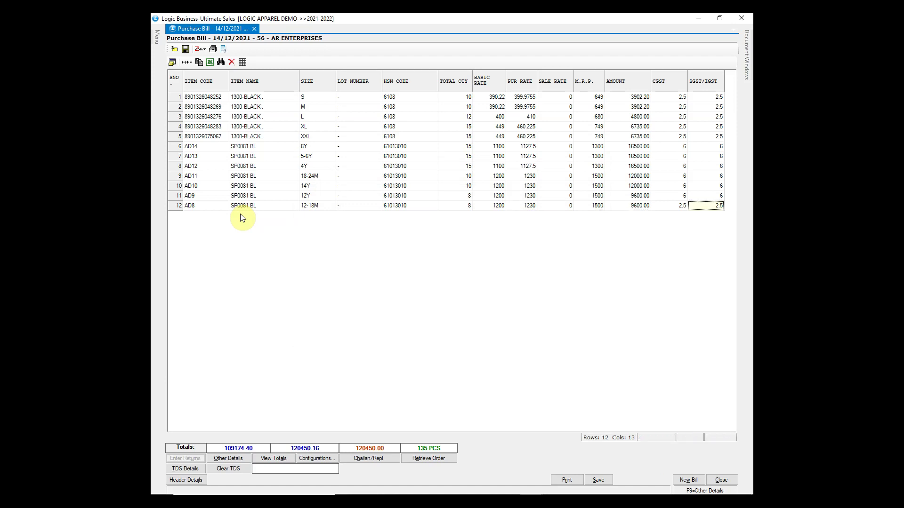
pyautogui.press('Return')
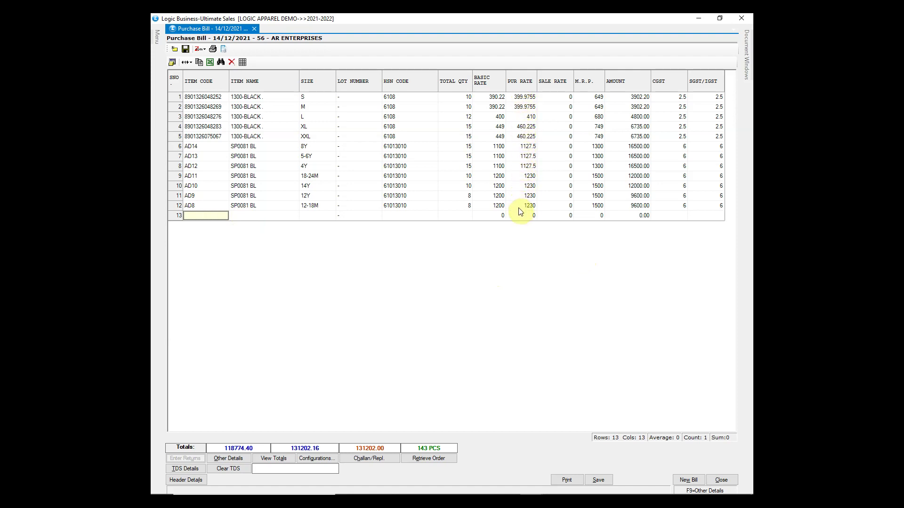
pyautogui.click(494, 177)
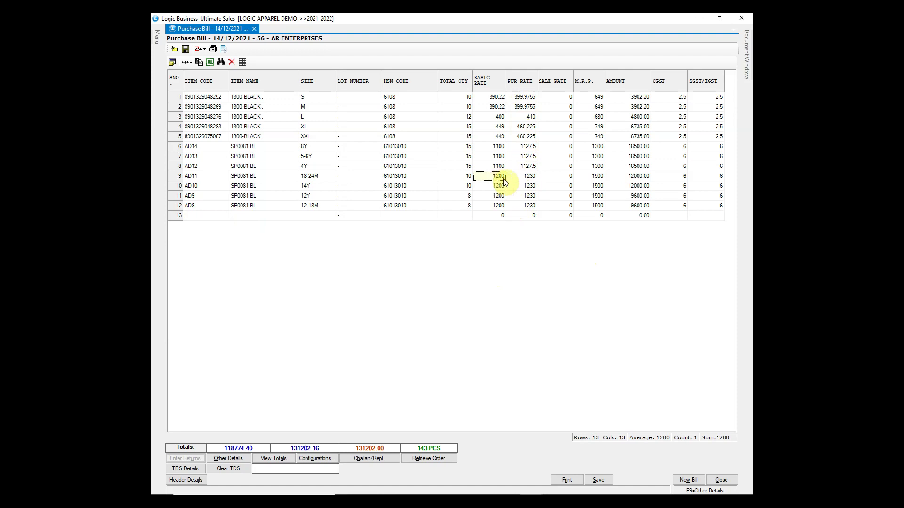
pyautogui.click(527, 179)
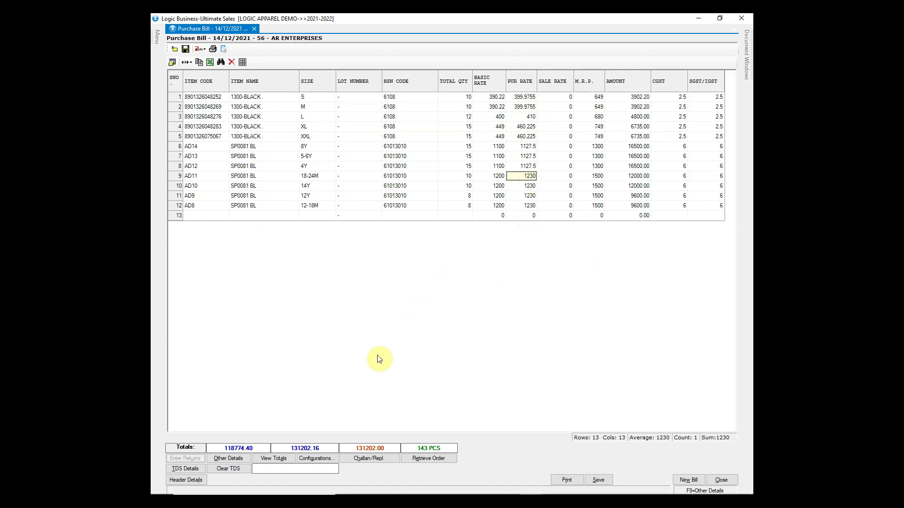
pyautogui.click(266, 458)
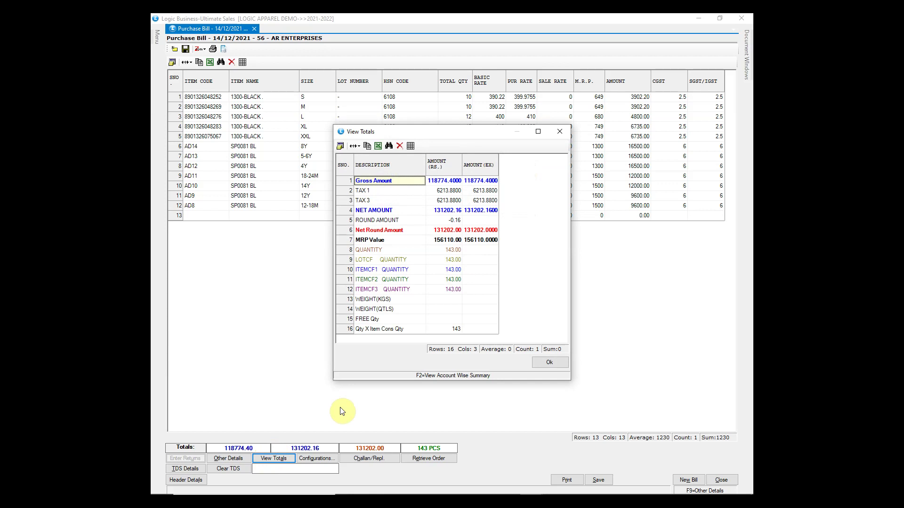
pyautogui.press('F2')
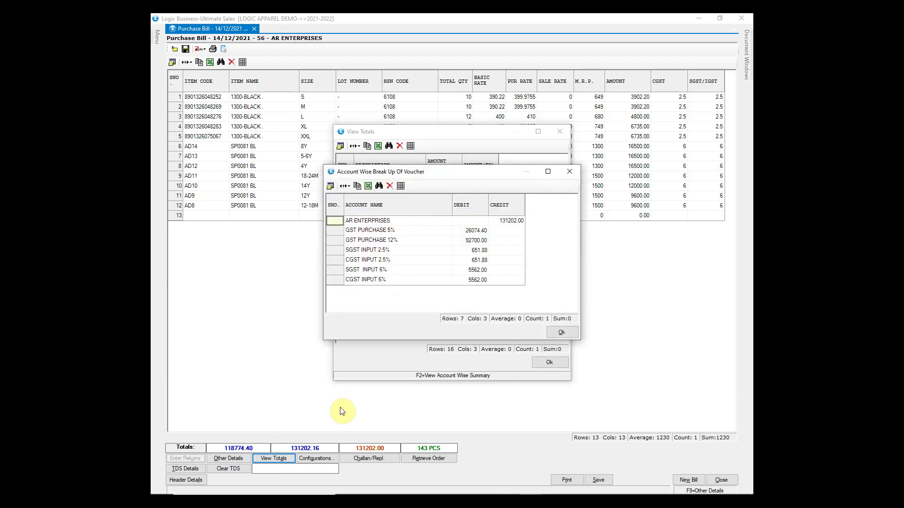
pyautogui.click(567, 332)
# Save the purchase bill with its stock assigned to the WAREHOUSE godown
pyautogui.click(549, 365)
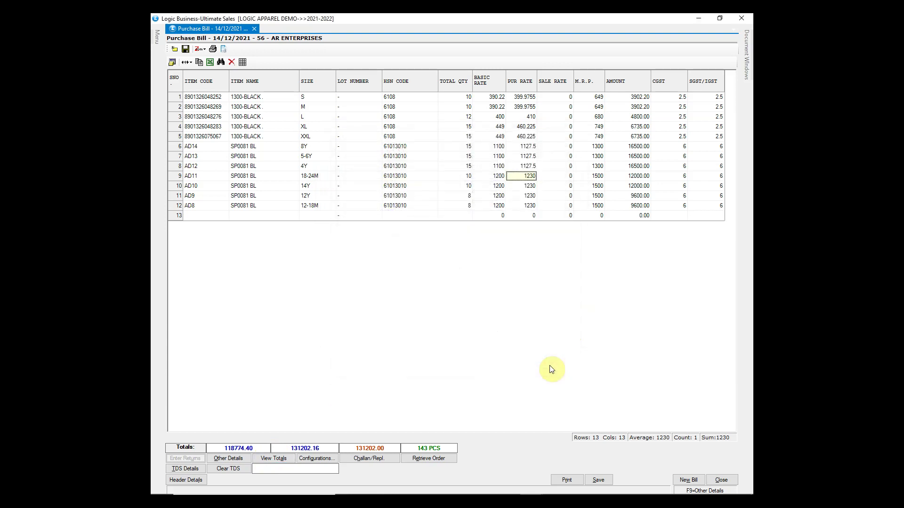
pyautogui.click(598, 480)
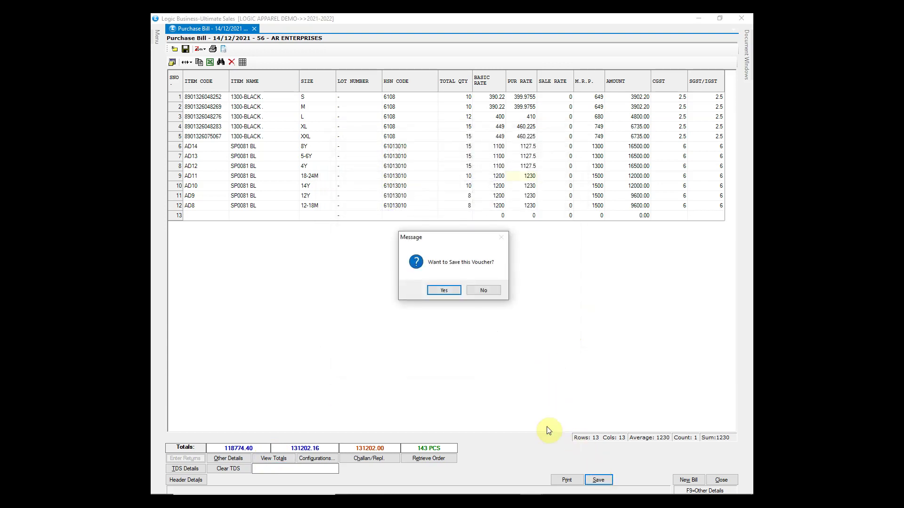
pyautogui.click(442, 291)
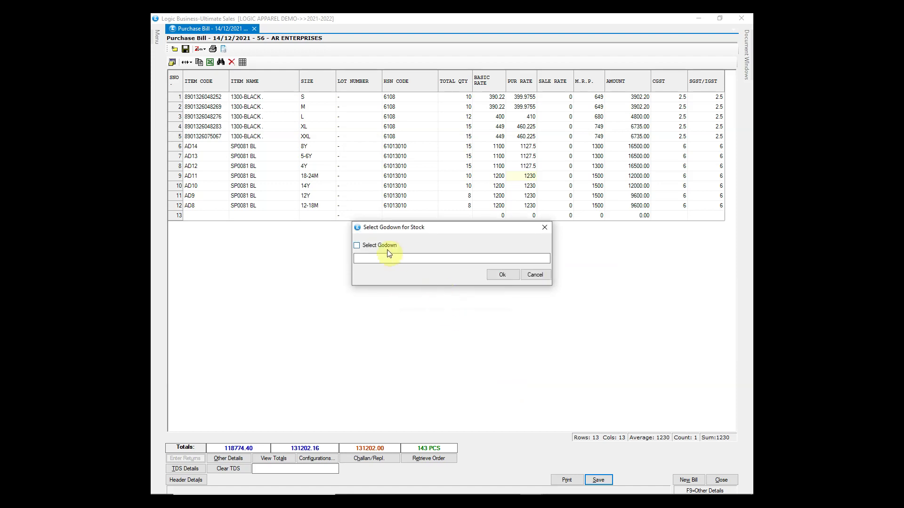
pyautogui.click(385, 246)
pyautogui.click(379, 279)
pyautogui.click(533, 325)
pyautogui.click(501, 277)
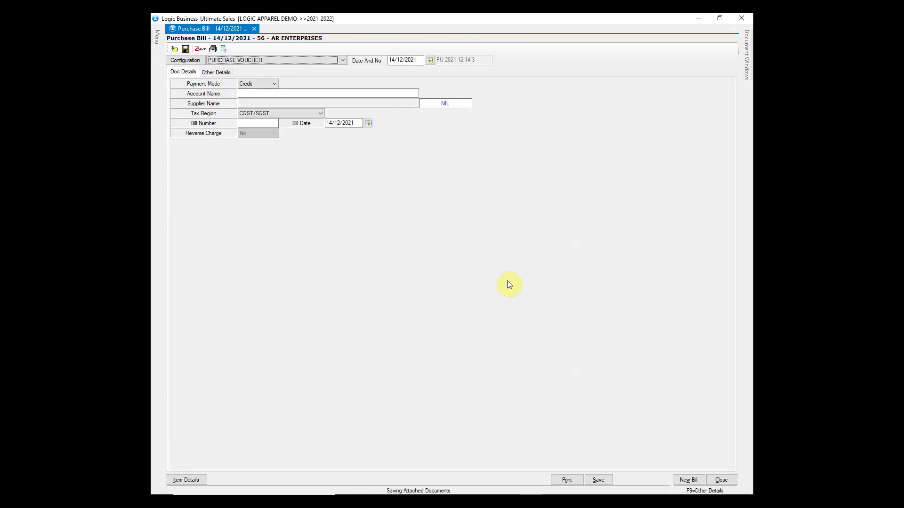
# Close the saved bill and expand Utilities in the main menu
pyautogui.press('Escape')
pyautogui.click(151, 77)
pyautogui.click(168, 149)
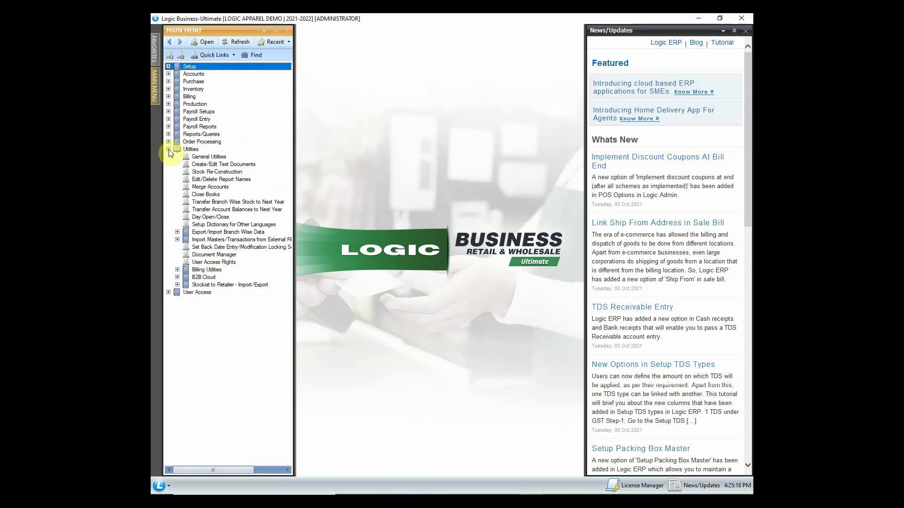
# Open the purchase import with PURCHASE IMPORT configuration, loading PURCHASE IMPORT.xls, Sheet1
pyautogui.click(177, 239)
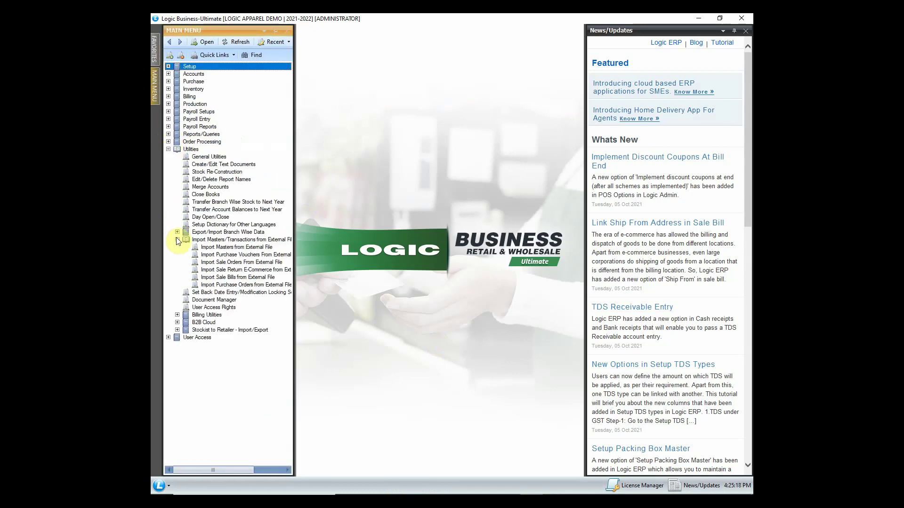
pyautogui.click(218, 255)
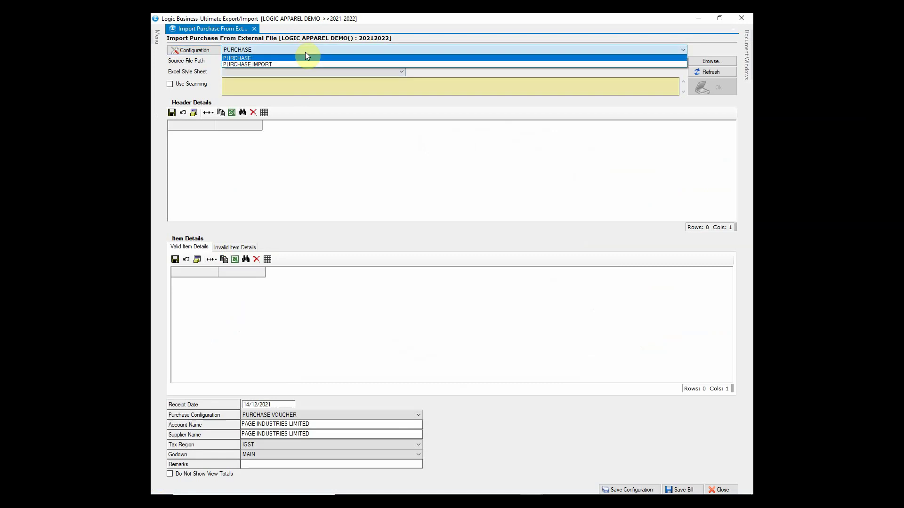
pyautogui.click(303, 64)
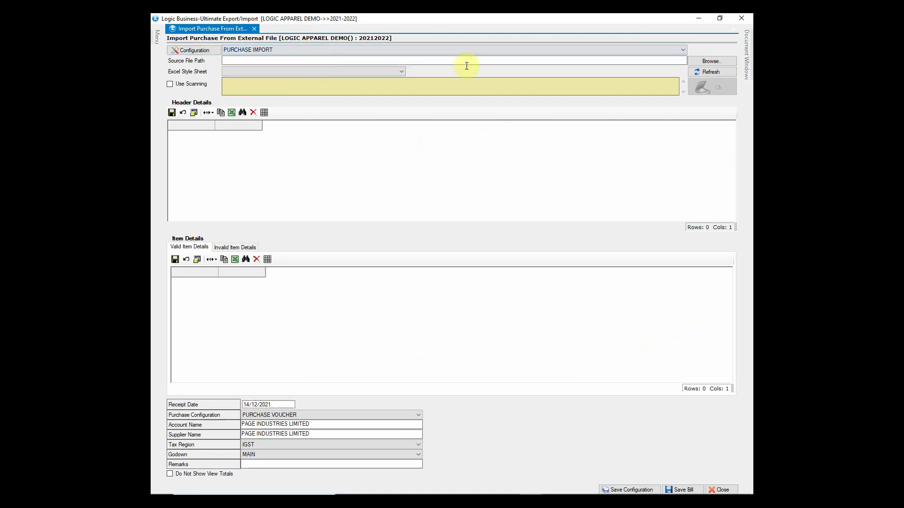
pyautogui.click(692, 61)
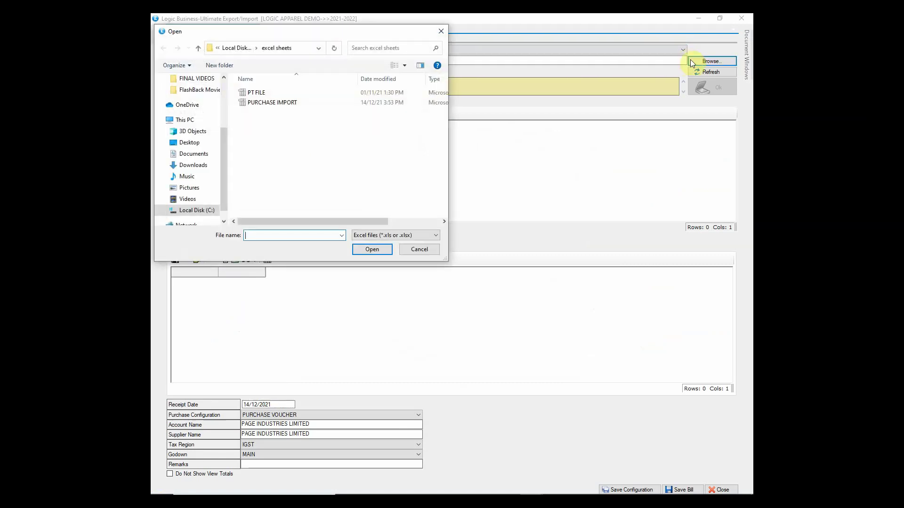
pyautogui.click(383, 105)
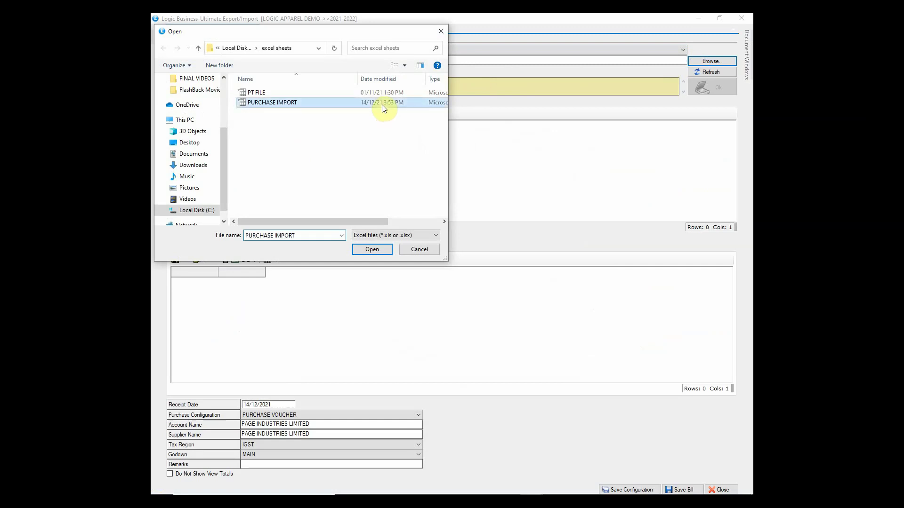
pyautogui.click(372, 250)
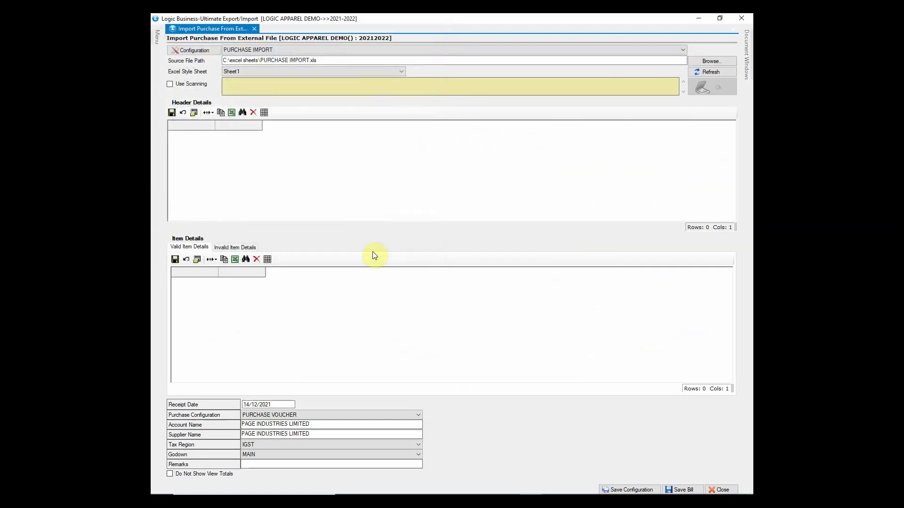
pyautogui.click(380, 73)
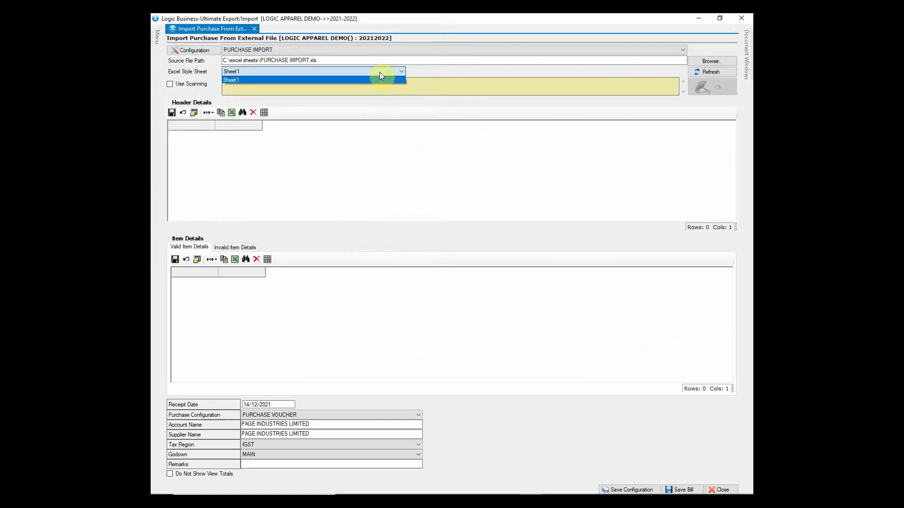
pyautogui.click(380, 73)
# Refresh the file and show the AP1003 item rows of bill GST-12
pyautogui.click(700, 72)
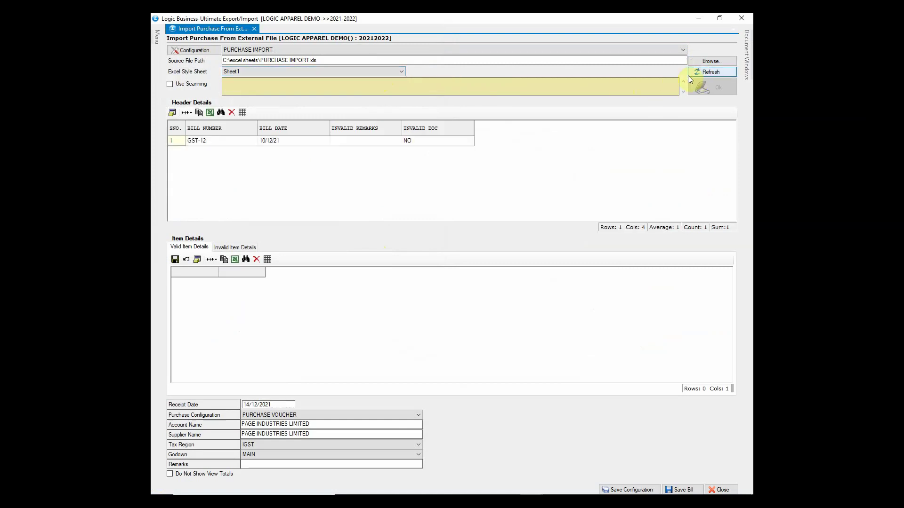
pyautogui.click(225, 139)
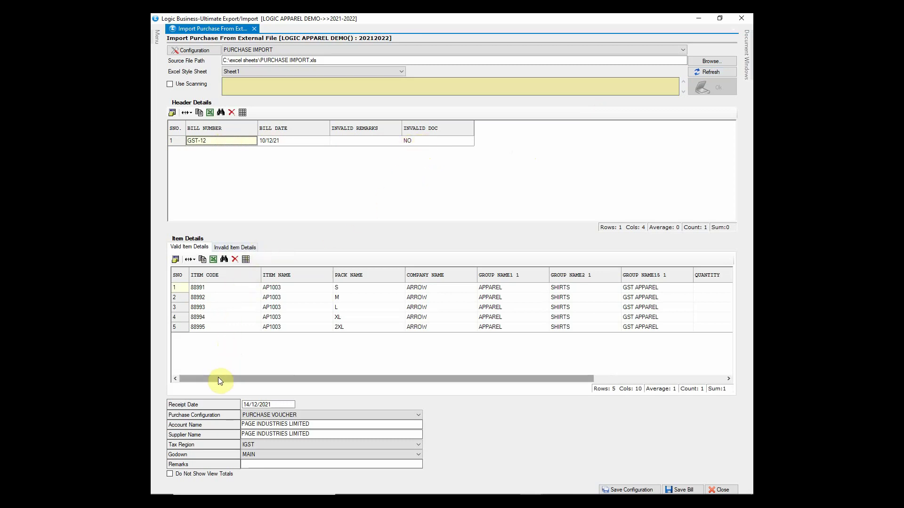
pyautogui.moveTo(218, 377); pyautogui.dragTo(365, 371)
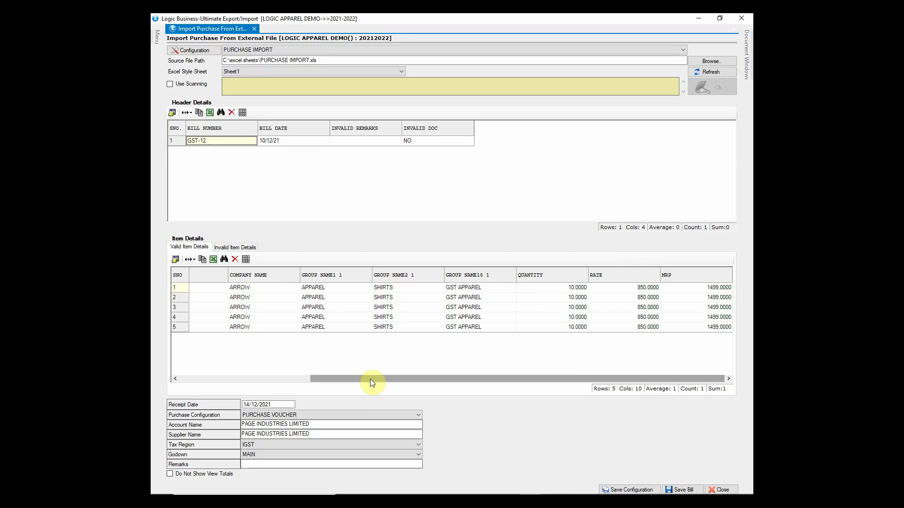
pyautogui.moveTo(370, 380); pyautogui.dragTo(234, 394)
# Confirm there are no invalid item rows, then reopen the purchase configuration choices
pyautogui.click(255, 247)
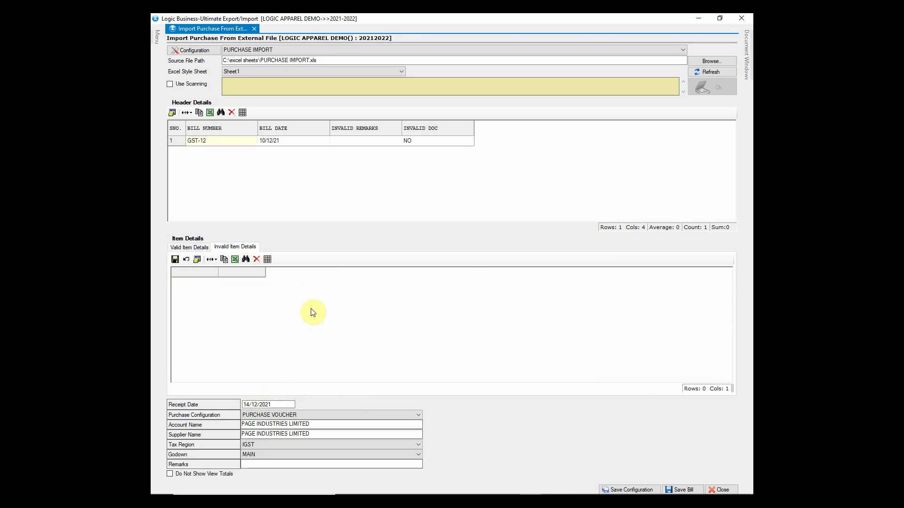
pyautogui.click(186, 247)
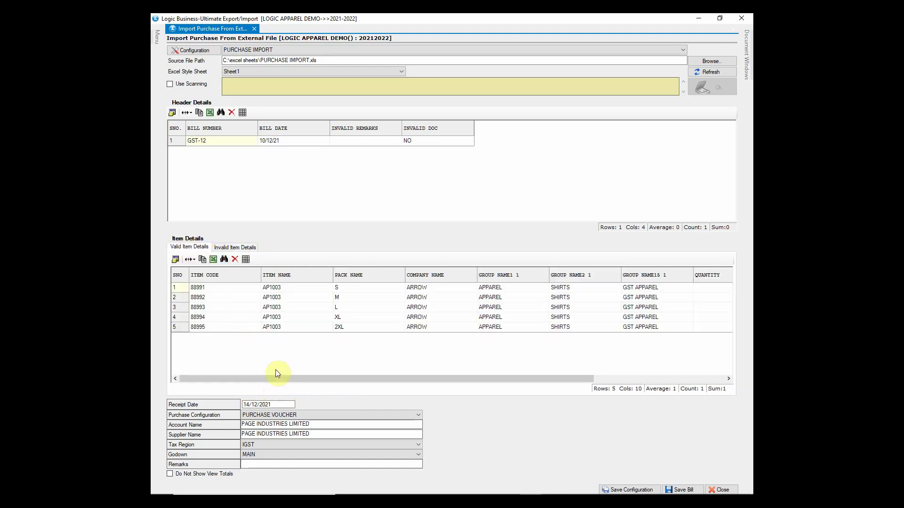
pyautogui.click(298, 414)
# Set both account and supplier to APPARIO RETAIL PRIVATE LTD-BLR
pyautogui.click(305, 430)
pyautogui.click(304, 432)
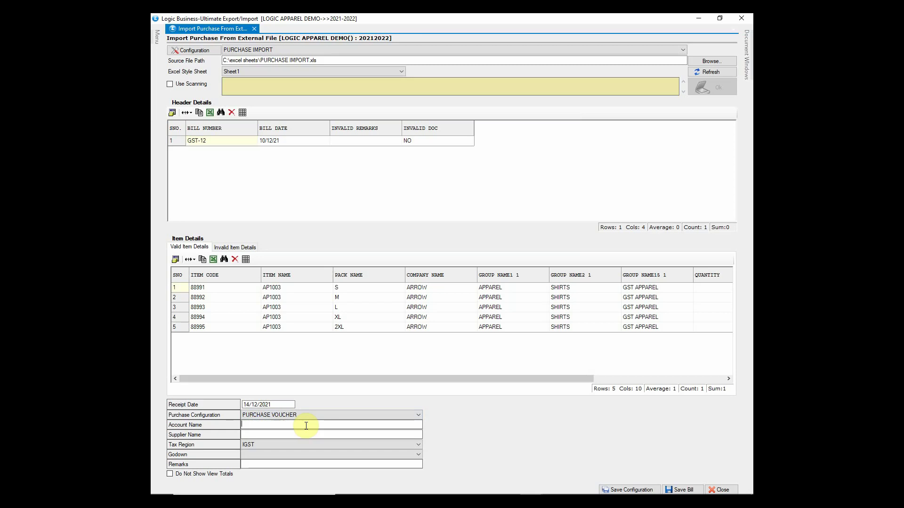
pyautogui.click(306, 425)
pyautogui.write('A')
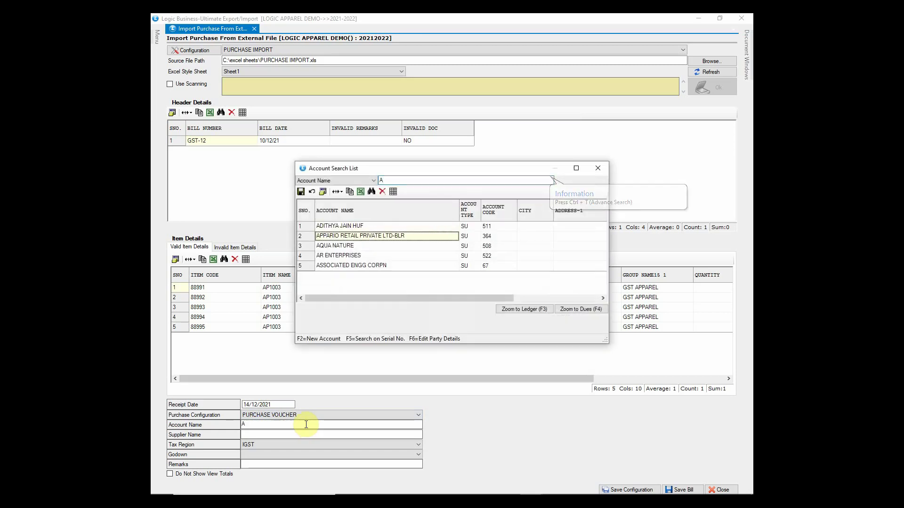
pyautogui.press('Return')
pyautogui.write('A')
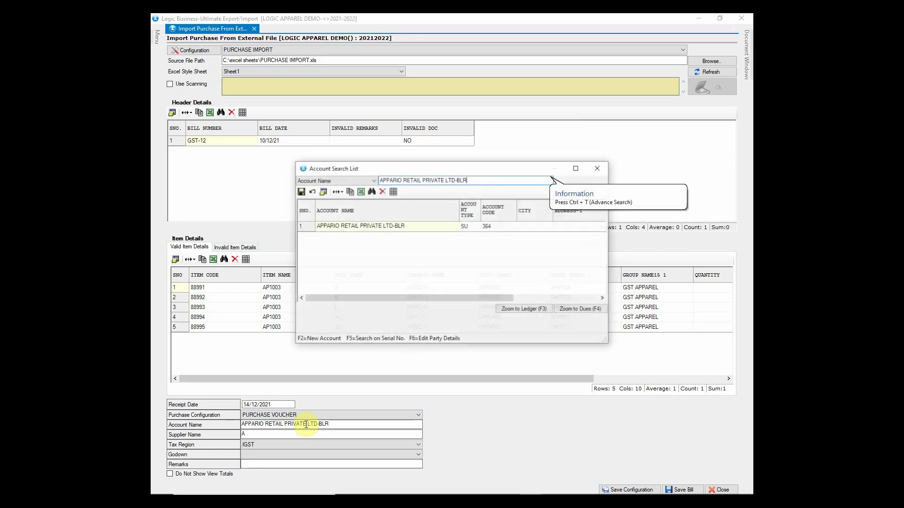
pyautogui.press('Return')
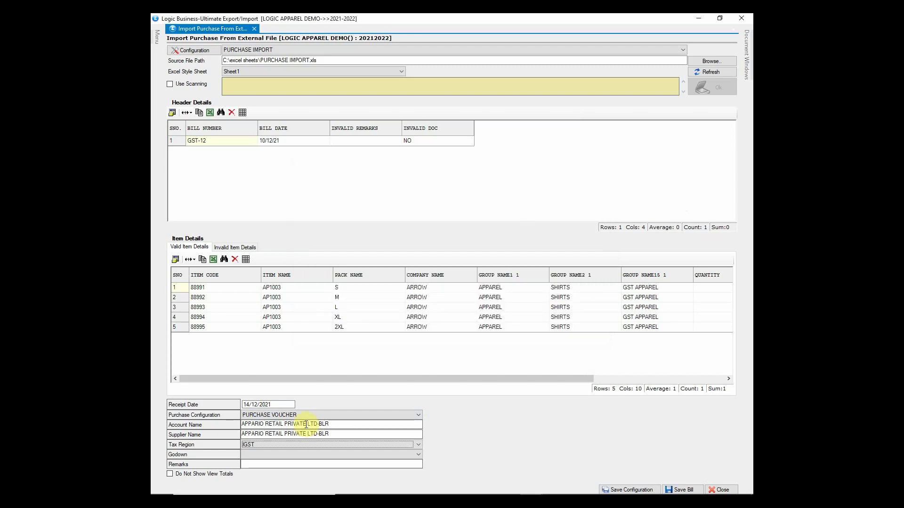
# Keep tax region IGST, choose the WAREHOUSE godown, and save the imported GST-12 bill
pyautogui.click(336, 443)
pyautogui.click(335, 445)
pyautogui.click(333, 454)
pyautogui.click(323, 487)
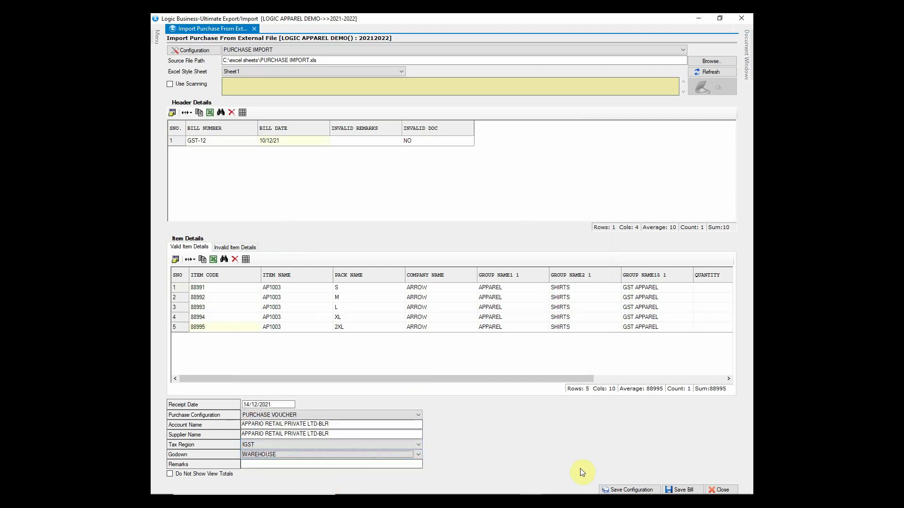
pyautogui.click(678, 489)
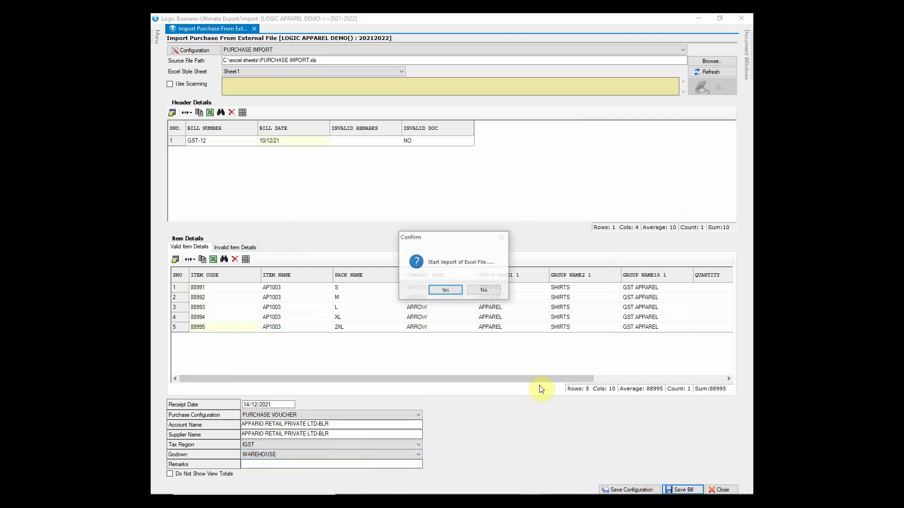
pyautogui.click(445, 290)
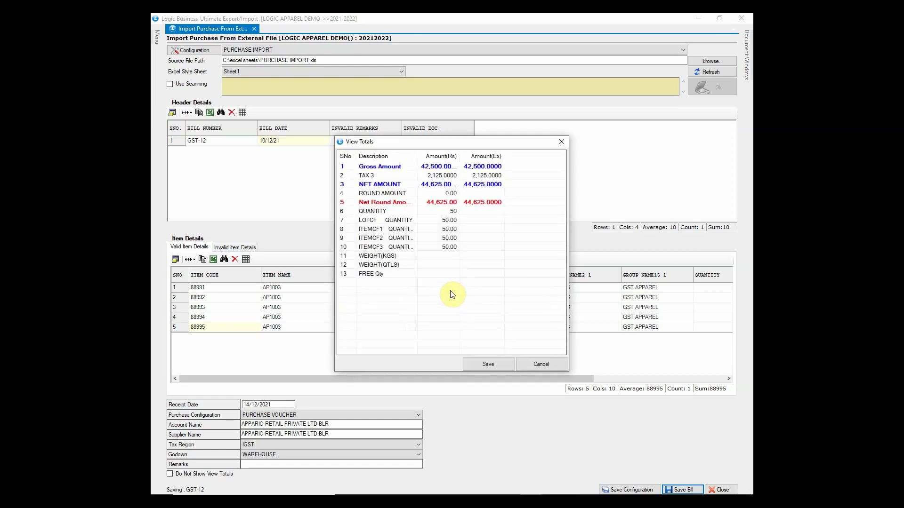
pyautogui.click(487, 368)
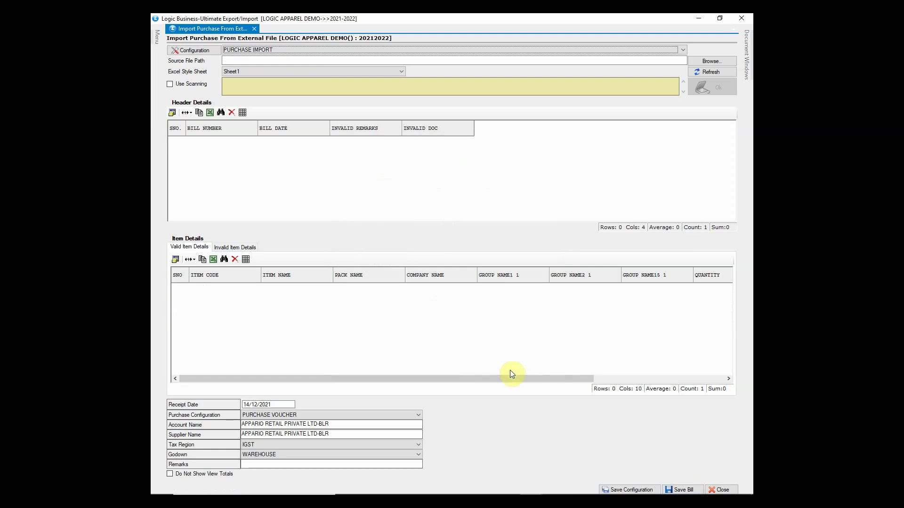
# Close the import window and open saved bill GST-12 for modification via Purchase Search
pyautogui.click(716, 489)
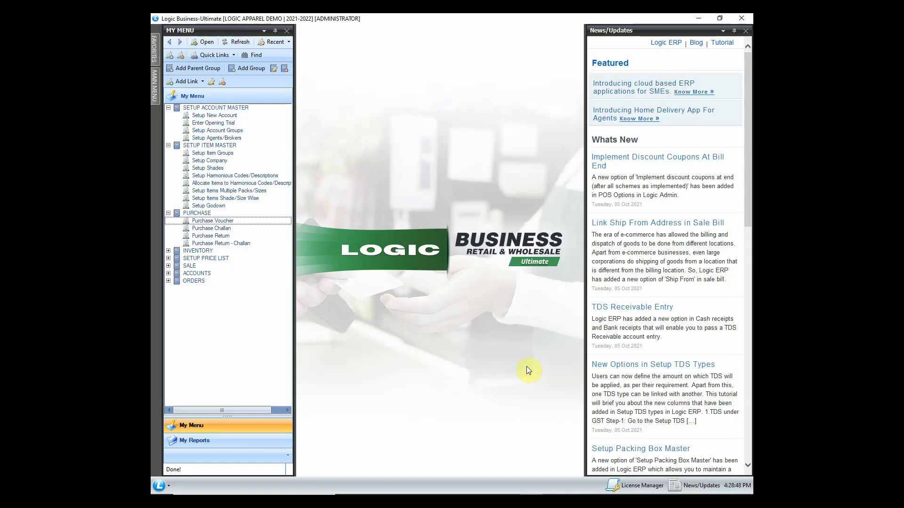
pyautogui.click(249, 220)
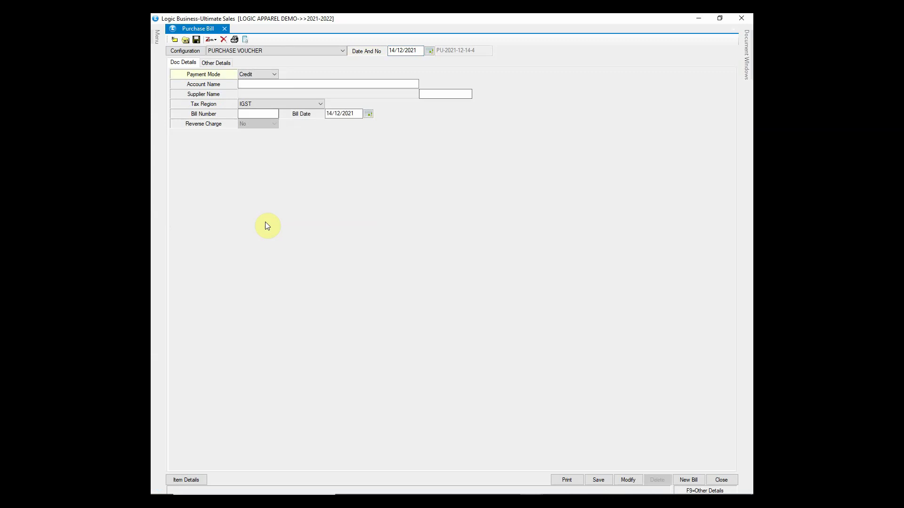
pyautogui.click(625, 478)
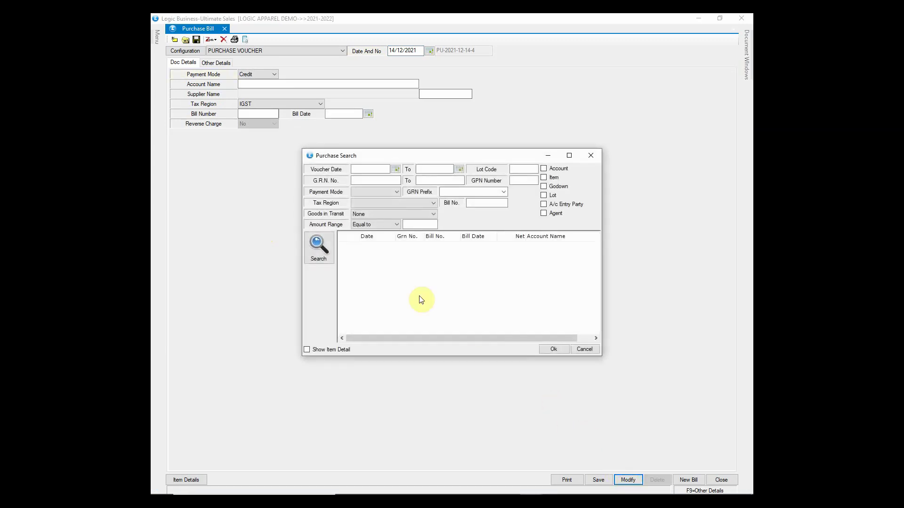
pyautogui.click(331, 249)
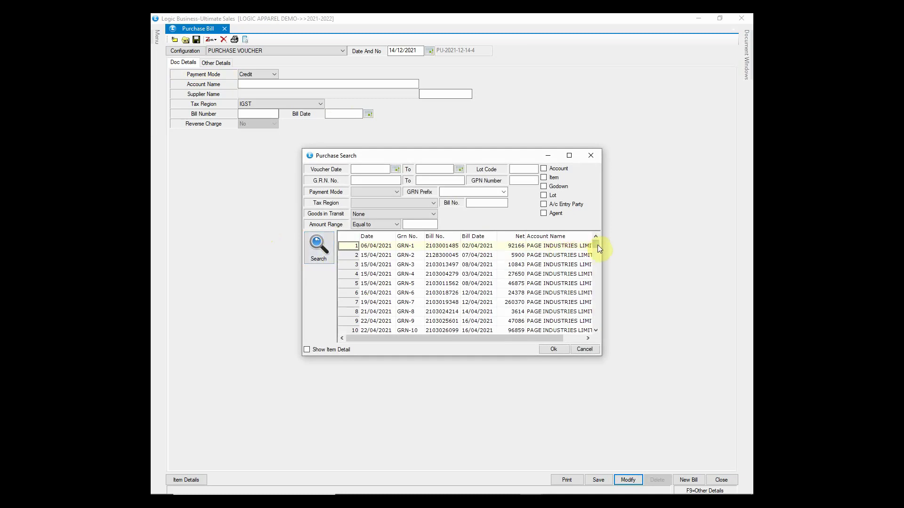
pyautogui.moveTo(596, 245); pyautogui.dragTo(597, 327)
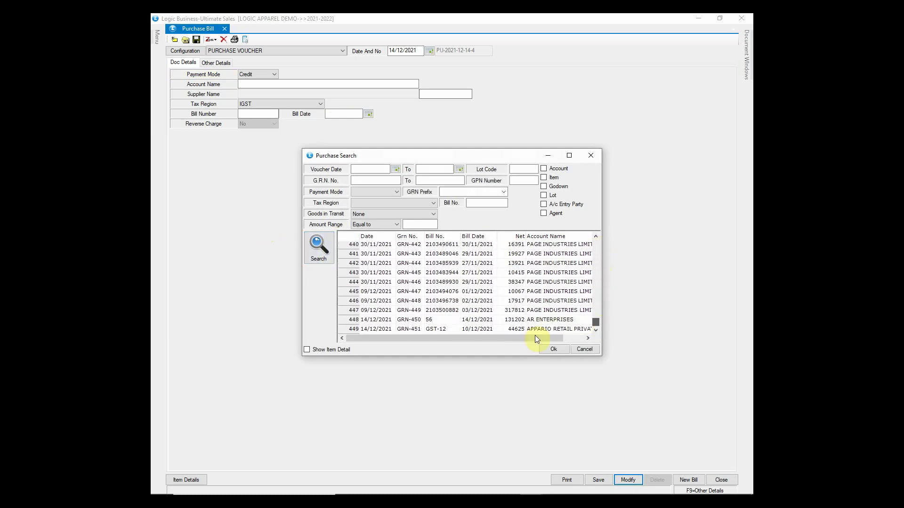
pyautogui.click(475, 329)
# Load bill GST-12, check its totals and account-wise breakup, then close it unsaved
pyautogui.click(552, 352)
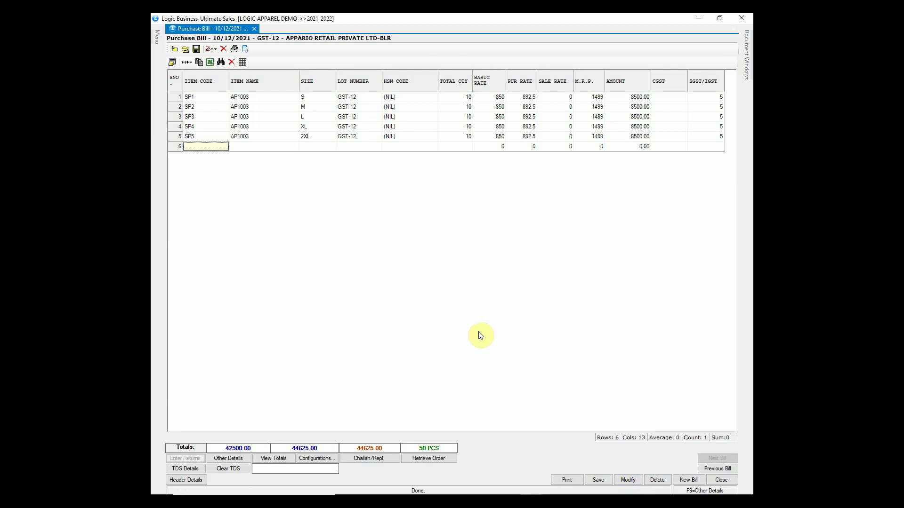
pyautogui.click(270, 460)
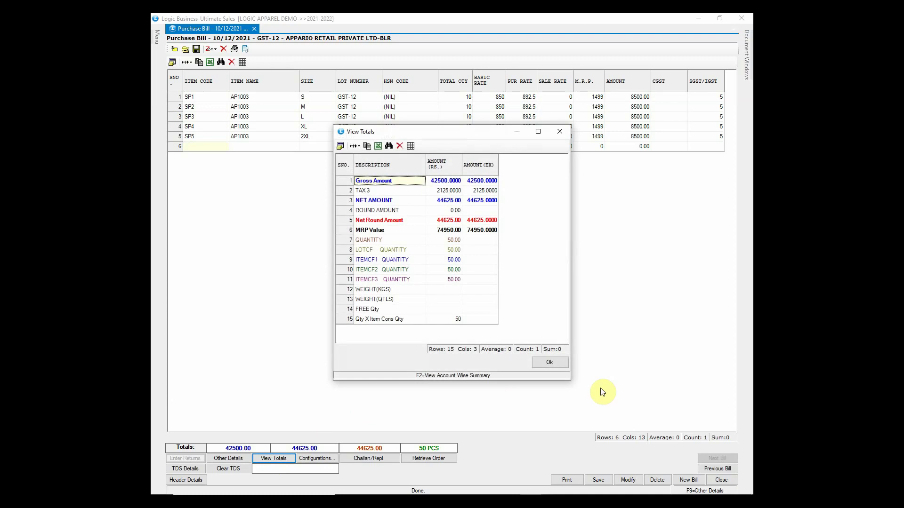
pyautogui.press('F2')
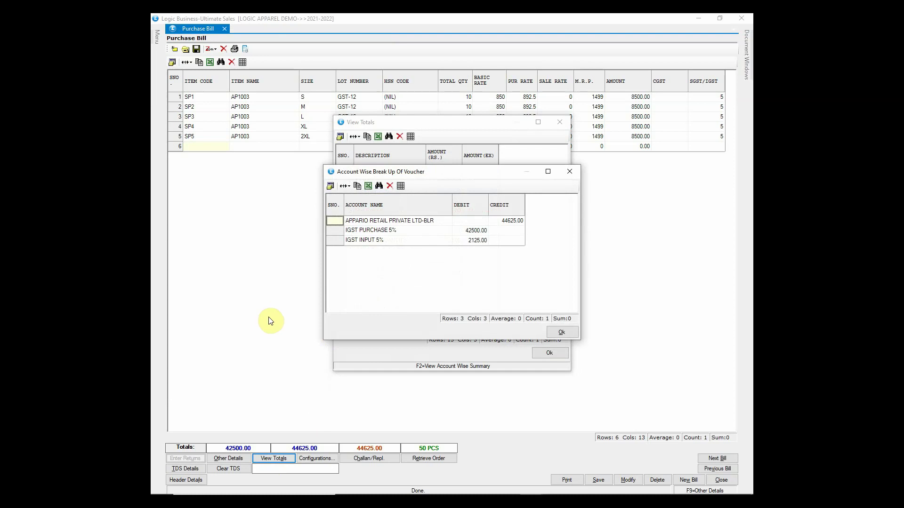
pyautogui.click(556, 332)
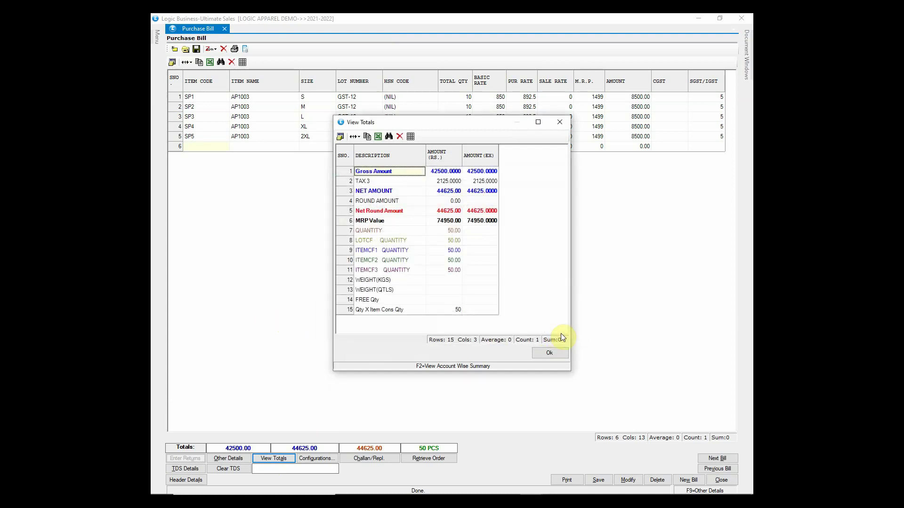
pyautogui.click(560, 366)
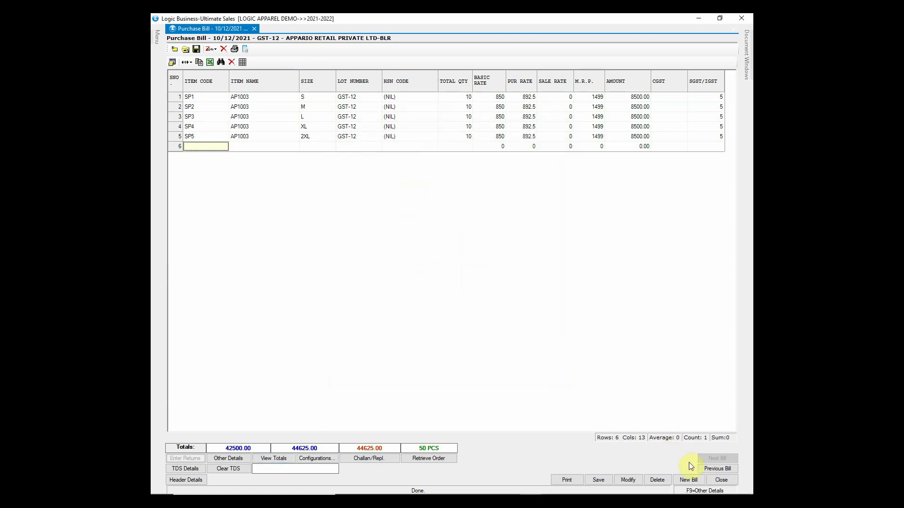
pyautogui.click(713, 482)
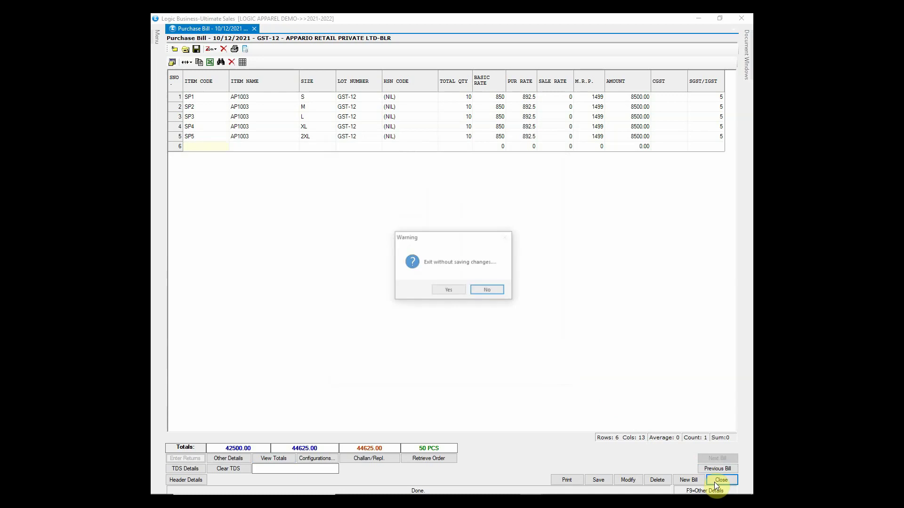
pyautogui.click(457, 293)
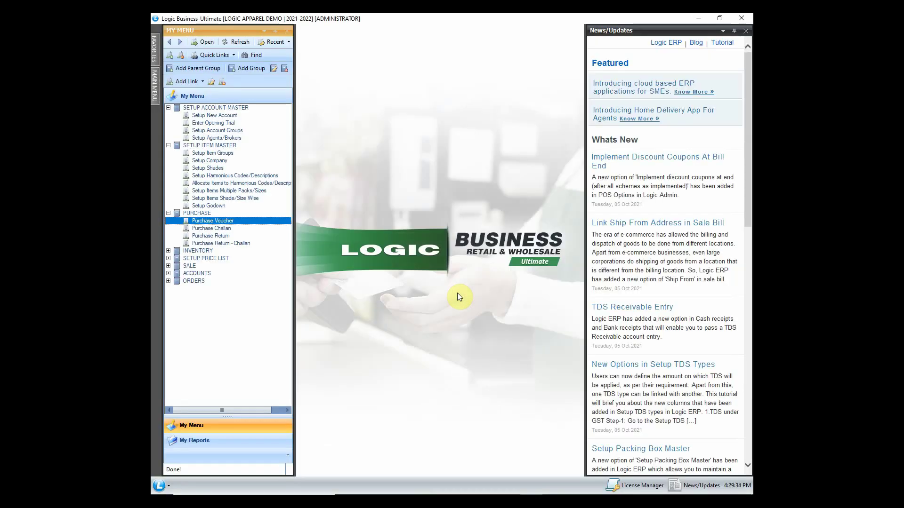
# Open a new purchase return with AR ENTERPRISES as the account
pyautogui.click(261, 236)
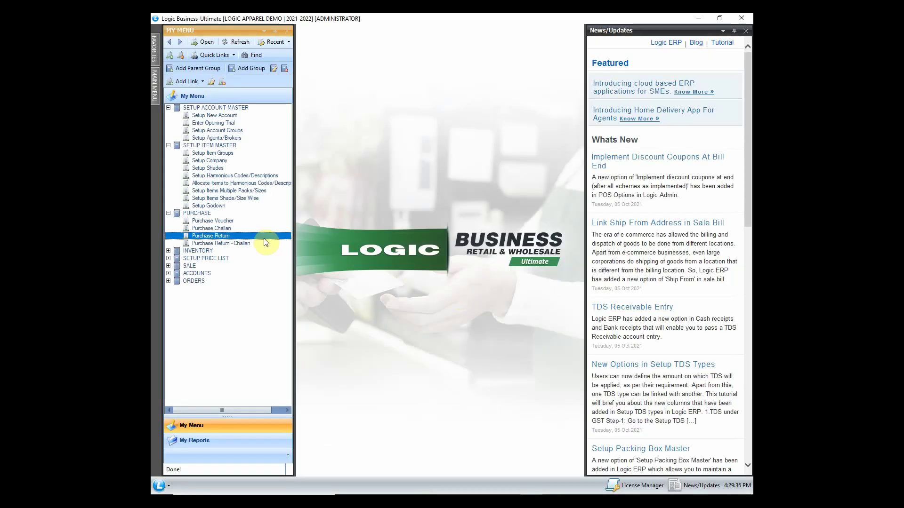
pyautogui.doubleClick(261, 236)
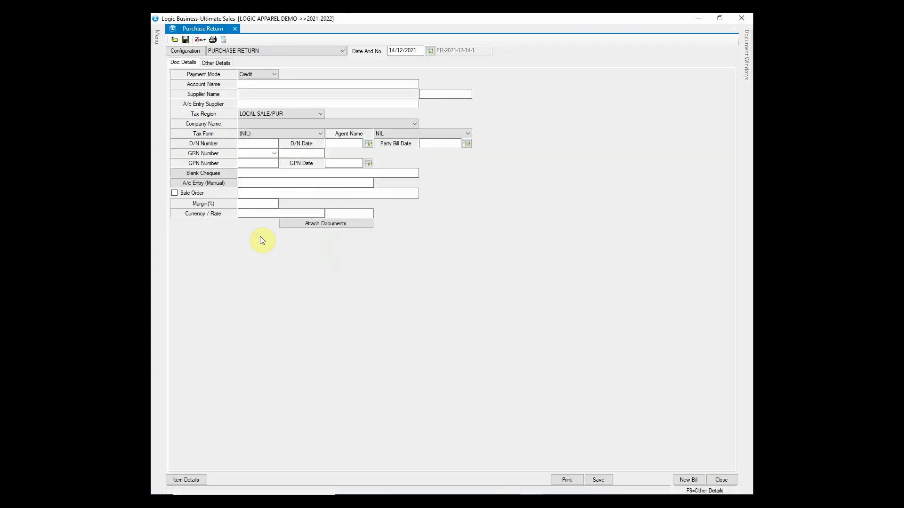
pyautogui.press('Return')
pyautogui.press('Return')
pyautogui.write('AR')
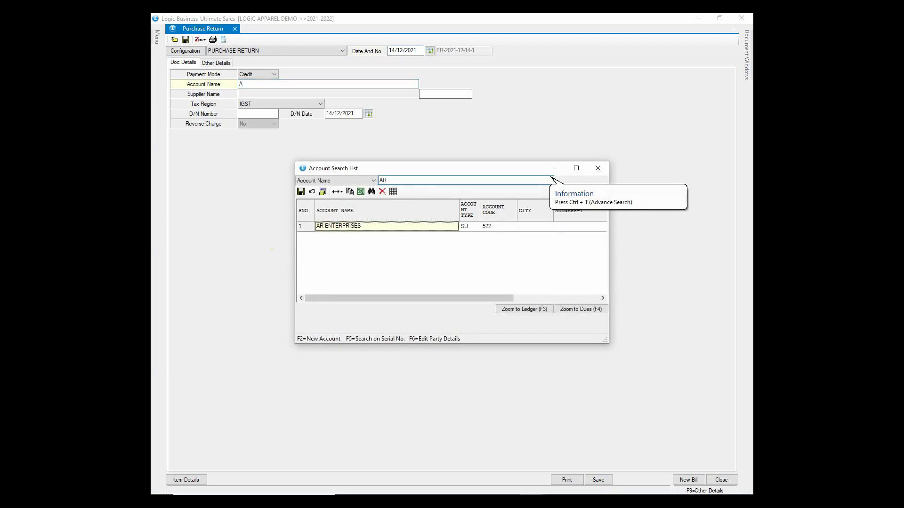
pyautogui.press('Return')
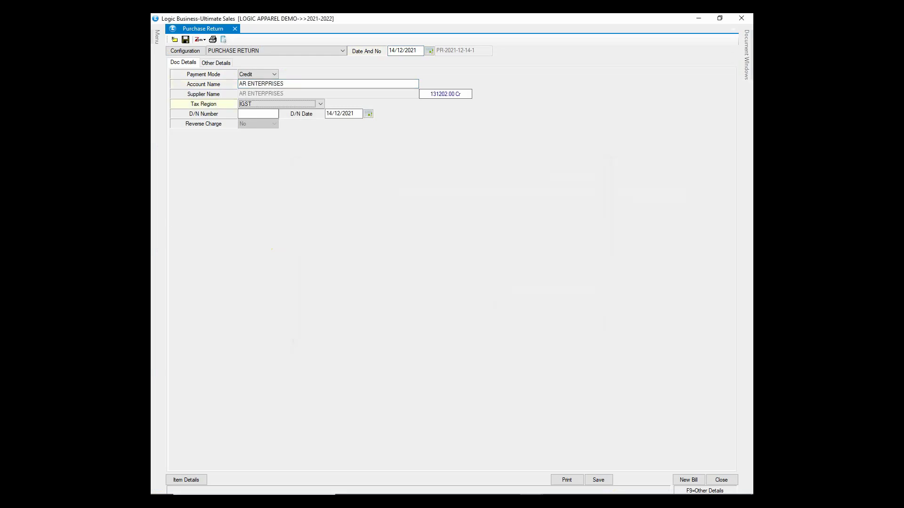
pyautogui.press('Return')
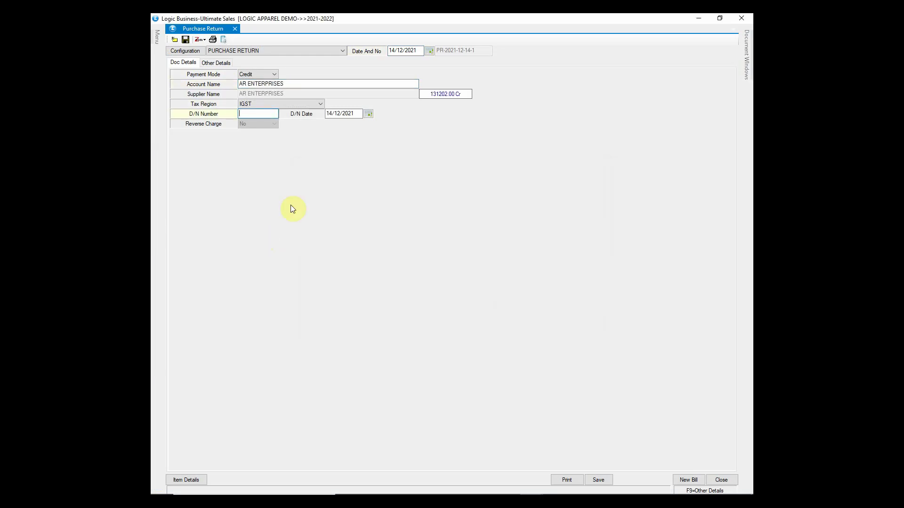
# Set the tax region to CGST/SGST and debit note number 1, reaching item entry
pyautogui.click(313, 100)
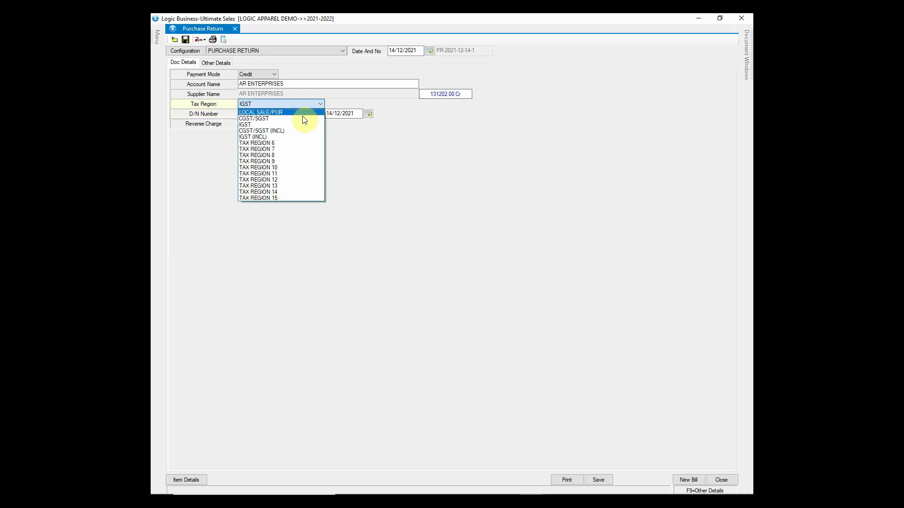
pyautogui.click(302, 116)
pyautogui.press('Return')
pyautogui.write('1')
pyautogui.press('Return')
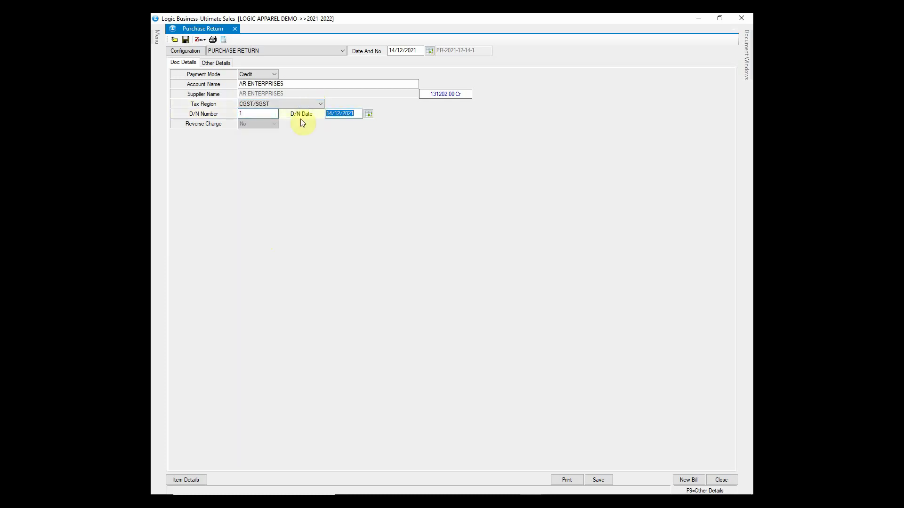
pyautogui.press('Return')
pyautogui.press('Return')
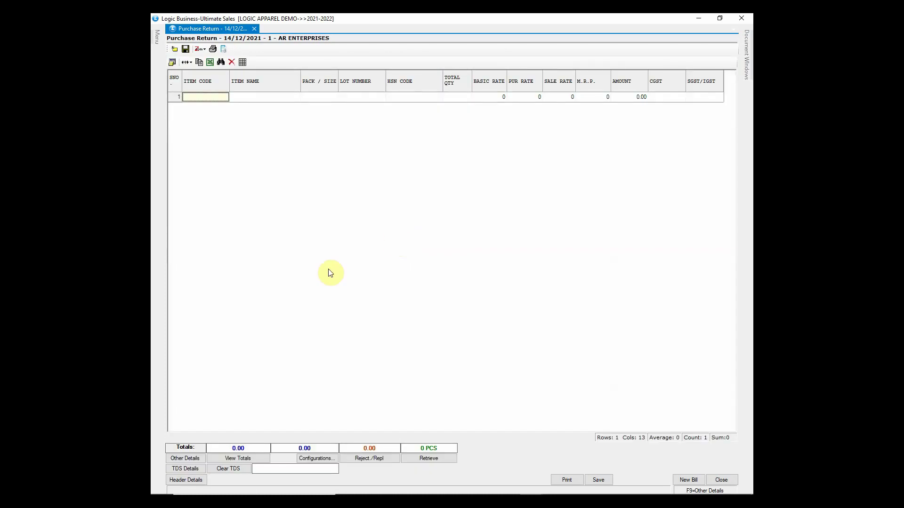
# Enter return lines for AD14 with quantity 5 and AD13 with quantity 2
pyautogui.write('AD14')
pyautogui.press('Return')
pyautogui.press('Return')
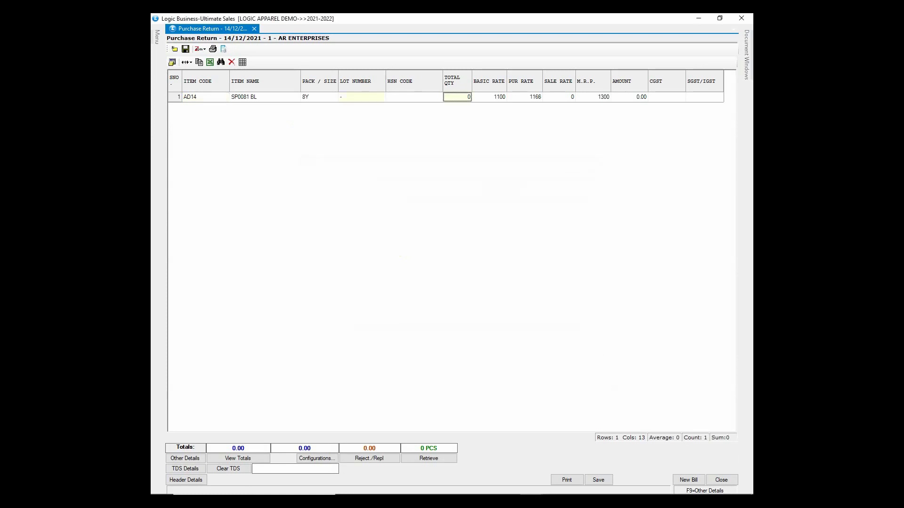
pyautogui.write('5')
pyautogui.press('Return')
pyautogui.press('Return')
pyautogui.press('Return')
pyautogui.press('Return')
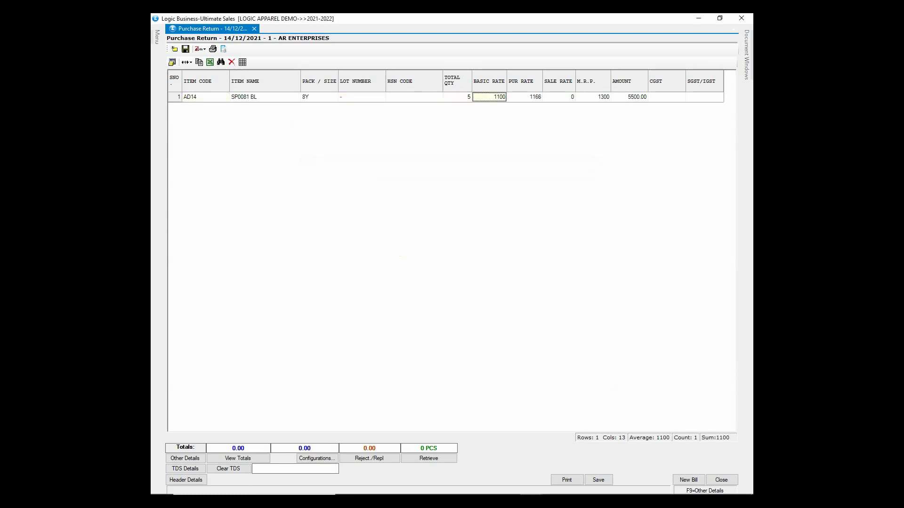
pyautogui.press('Return')
pyautogui.write('AD13')
pyautogui.press('Return')
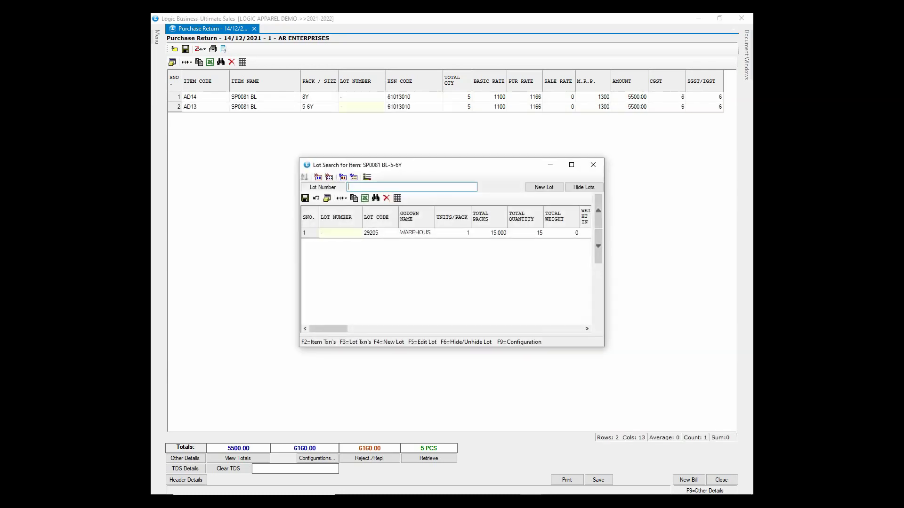
pyautogui.press('Down')
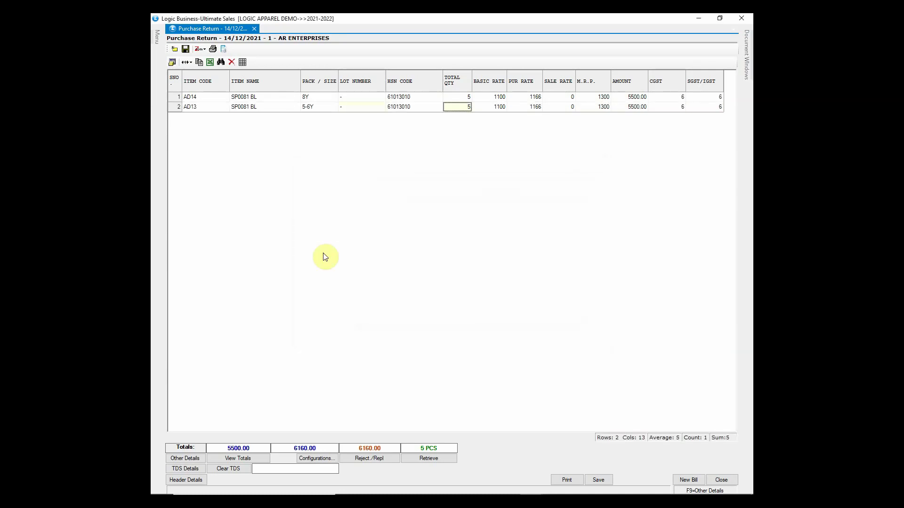
pyautogui.write('2')
pyautogui.press('Return')
pyautogui.press('Return')
pyautogui.press('Return')
pyautogui.press('Return')
pyautogui.press('Return')
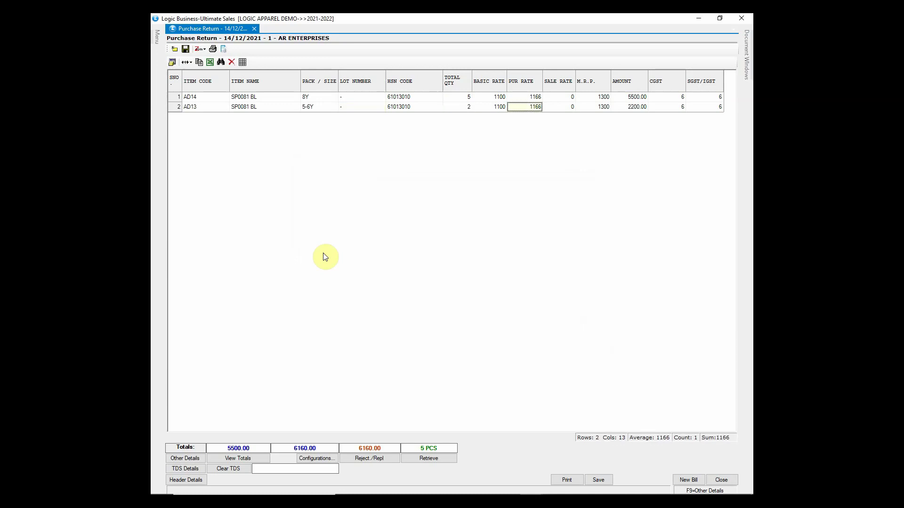
# Skip the AD12 lot search and delete the third line (AD12, 4Y)
pyautogui.press('Return')
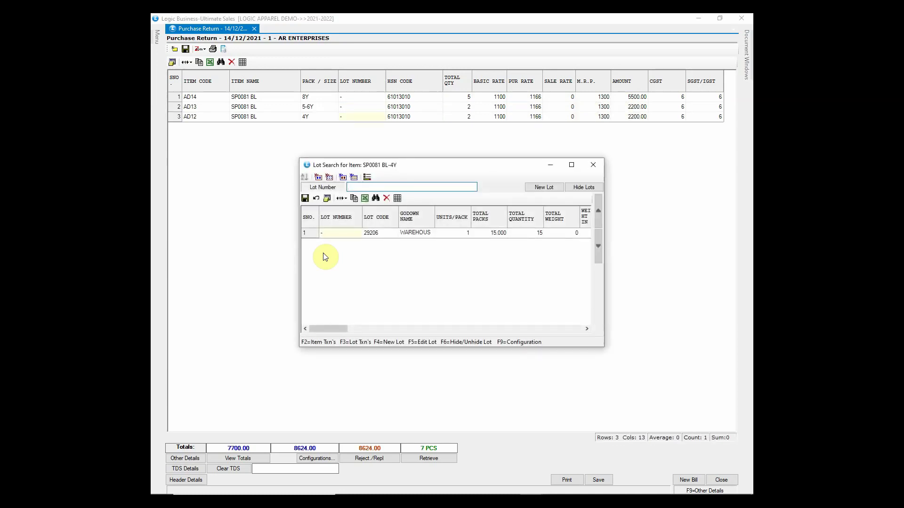
pyautogui.click(600, 168)
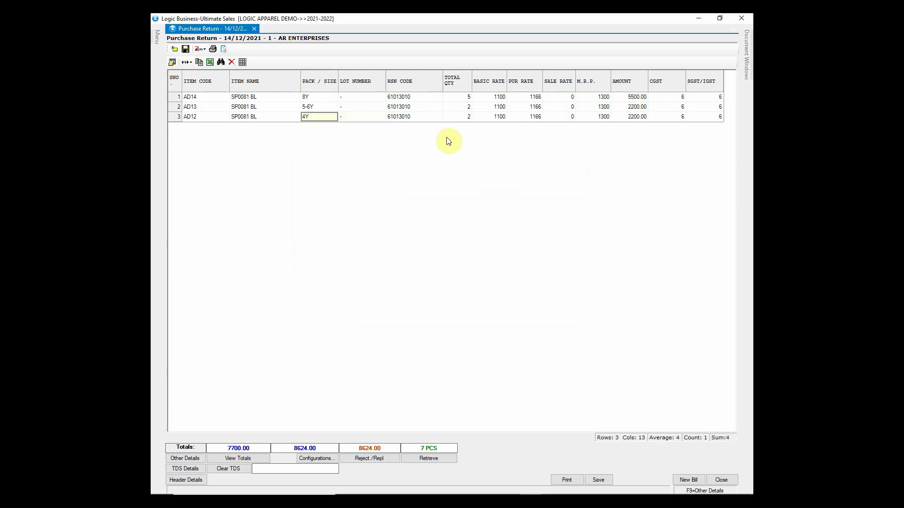
pyautogui.click(360, 109)
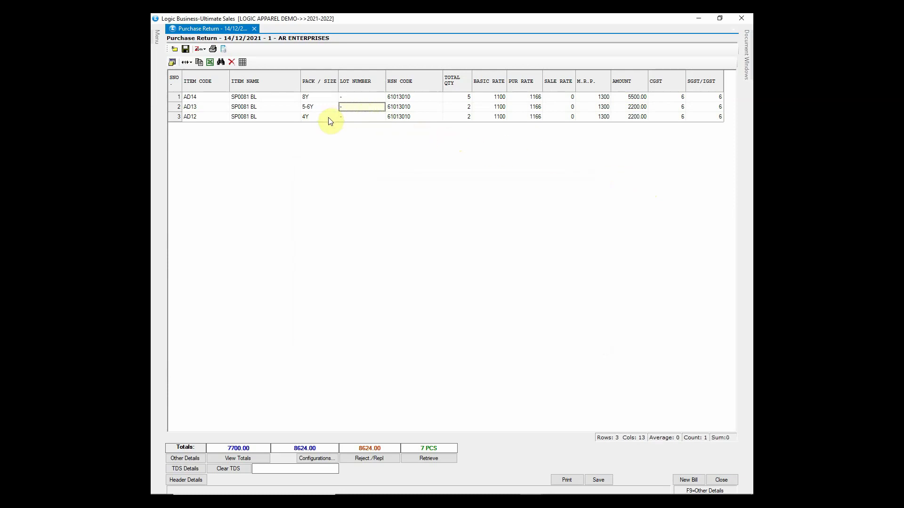
pyautogui.click(328, 118)
pyautogui.press('Delete')
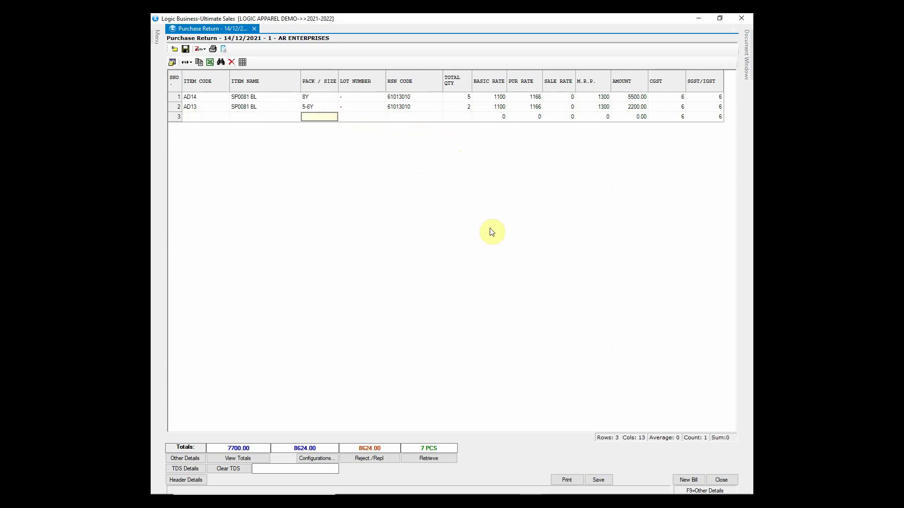
# Save the purchase return voucher, confirming the prompt, and close the form
pyautogui.click(599, 479)
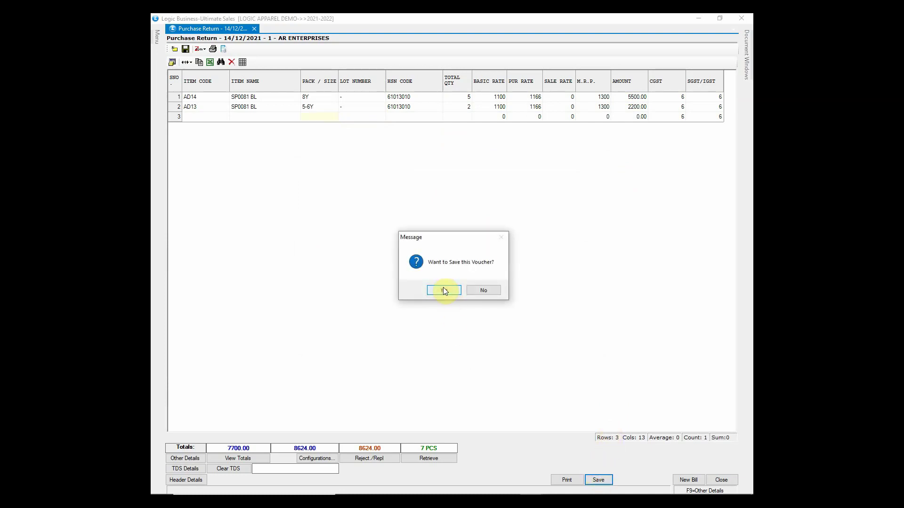
pyautogui.click(444, 290)
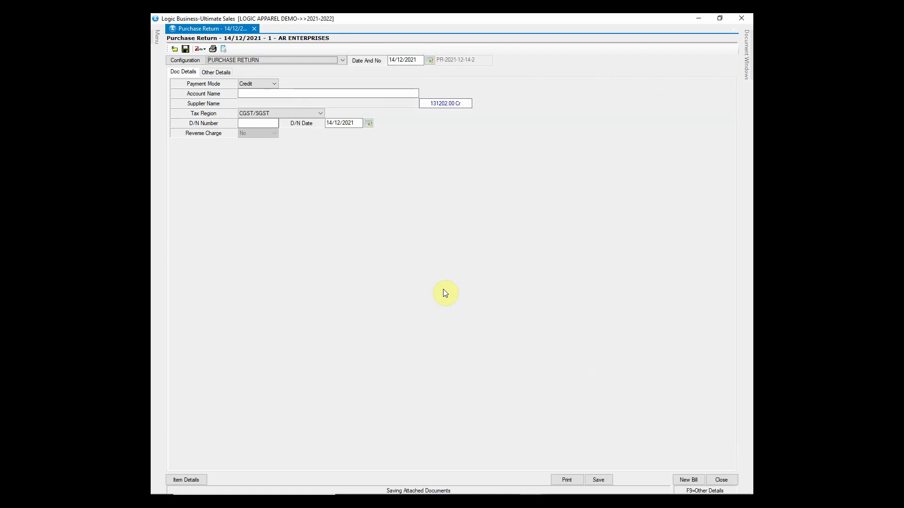
pyautogui.click(716, 479)
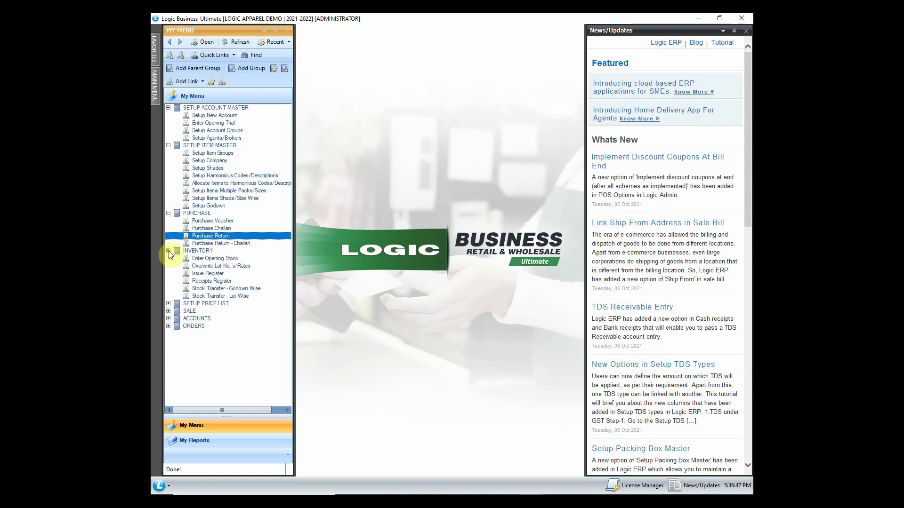
# Start a new Stock Transfer - Godown Wise from the Inventory menu
pyautogui.click(168, 251)
pyautogui.click(258, 289)
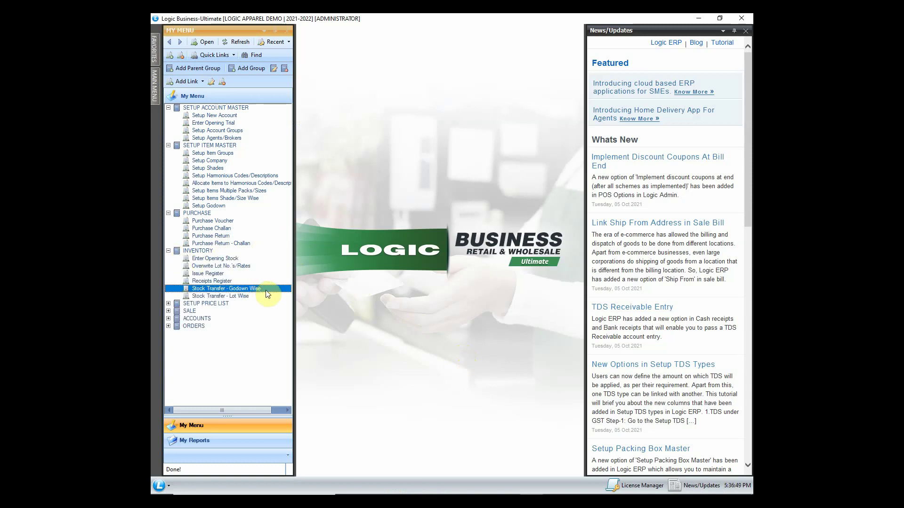
pyautogui.doubleClick(278, 290)
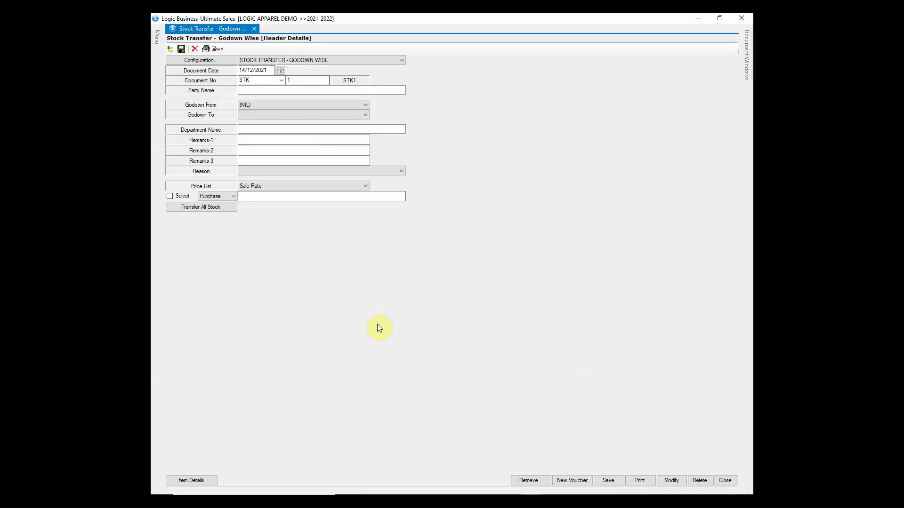
pyautogui.press('Return')
pyautogui.press('Return')
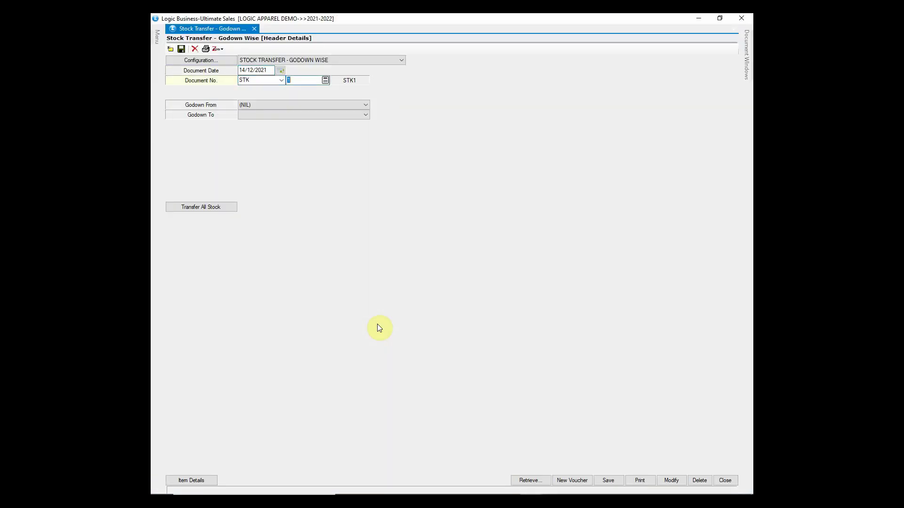
pyautogui.press('Return')
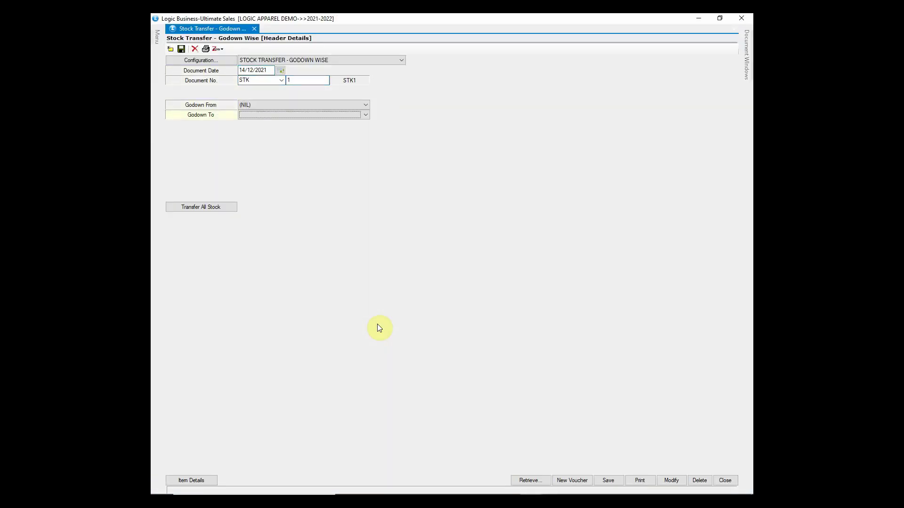
# Set Godown From to WAREHOUSE and Godown To to STORE
pyautogui.click(324, 107)
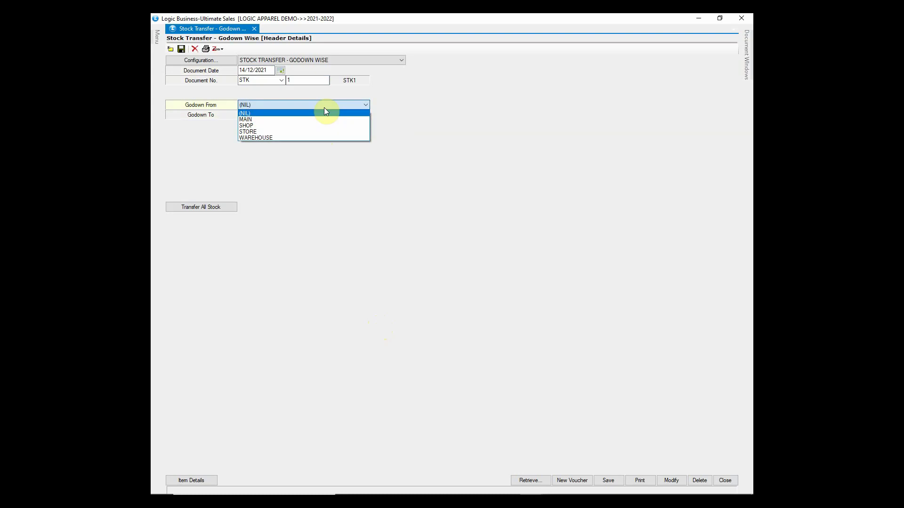
pyautogui.click(322, 137)
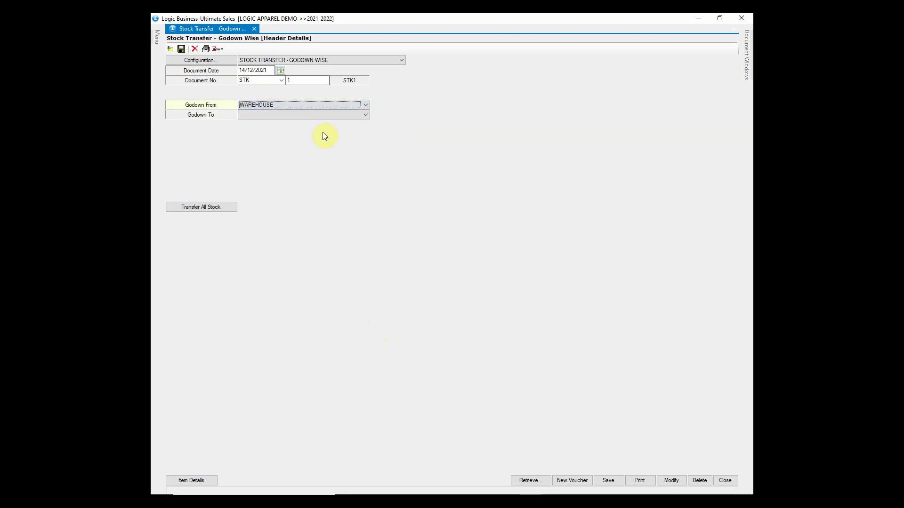
pyautogui.press('Return')
pyautogui.press('F4')
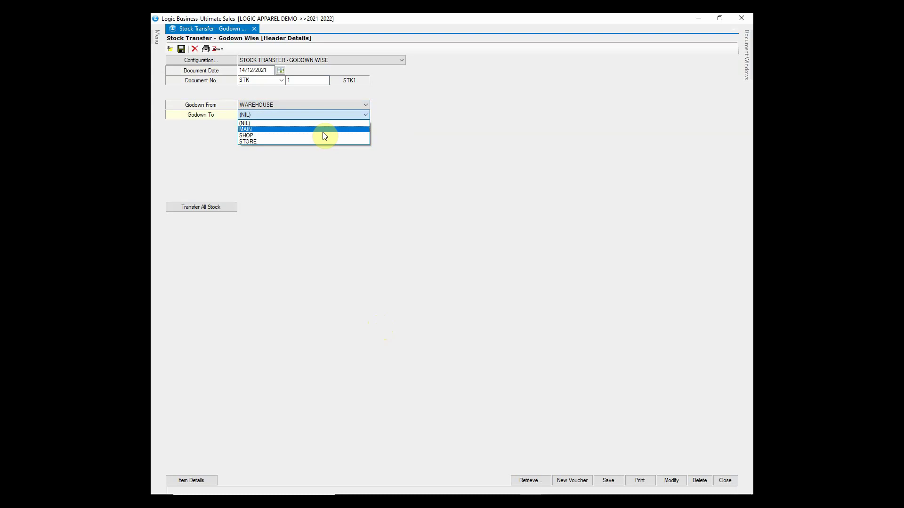
pyautogui.press('Down')
pyautogui.press('Down')
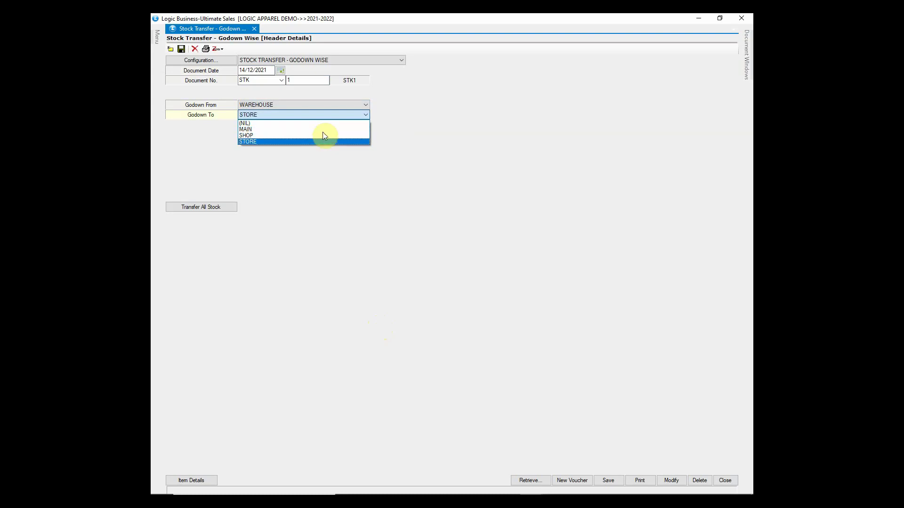
pyautogui.press('Return')
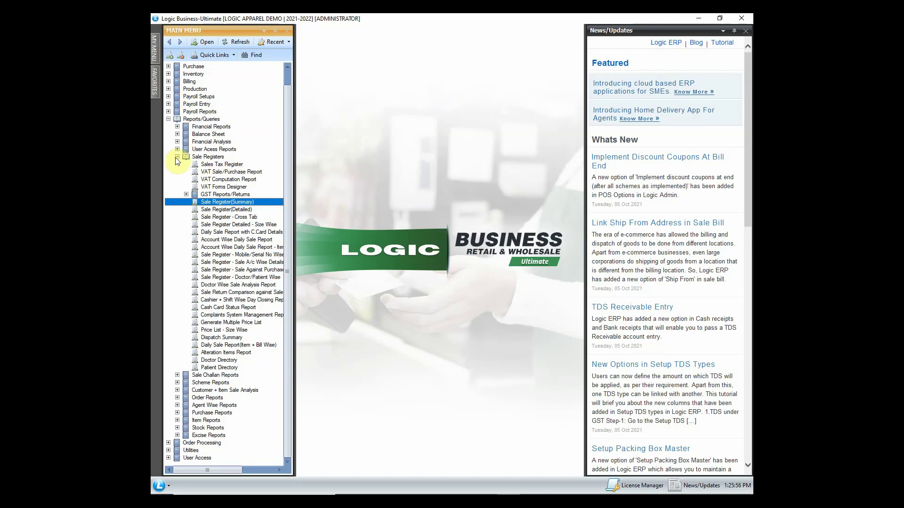
# Generate the Purchase Register (Summary) from 01/11/2021 to 31/03/2022
pyautogui.click(178, 160)
pyautogui.click(178, 217)
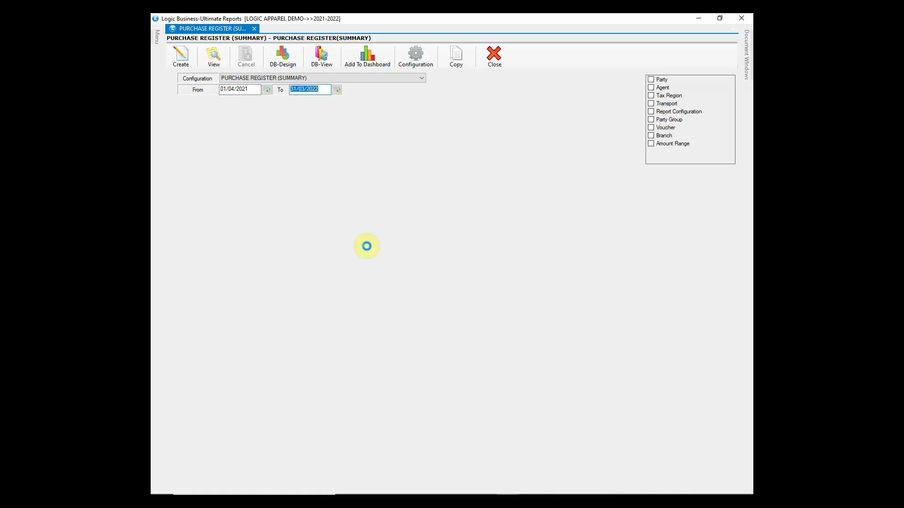
pyautogui.click(255, 93)
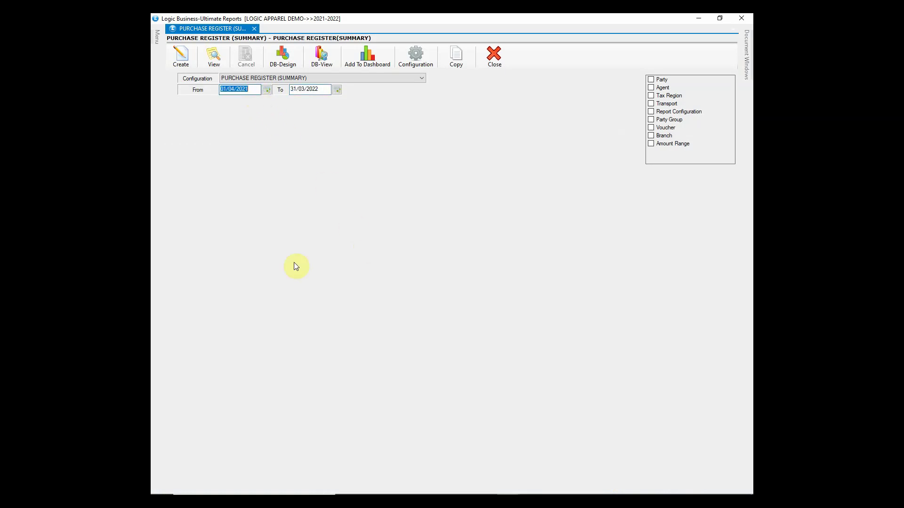
pyautogui.write('01/11/2021')
pyautogui.press('Tab')
pyautogui.press('Return')
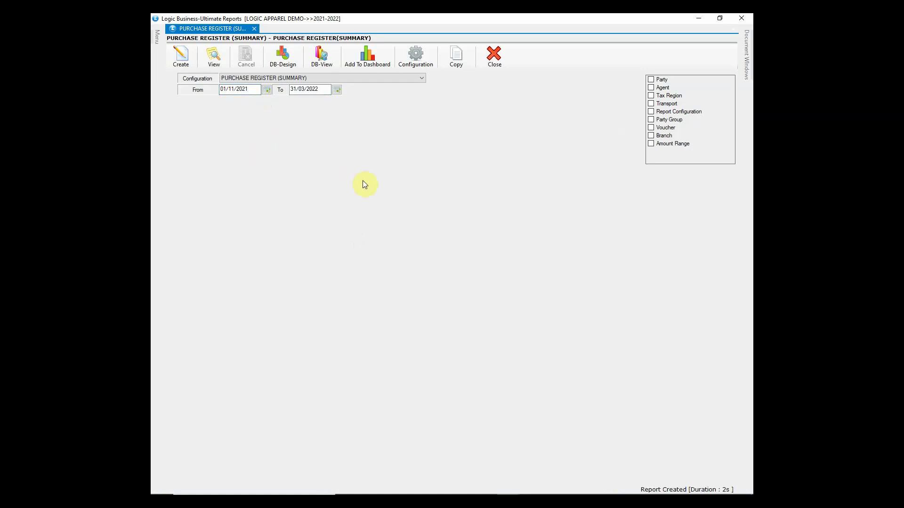
pyautogui.click(181, 55)
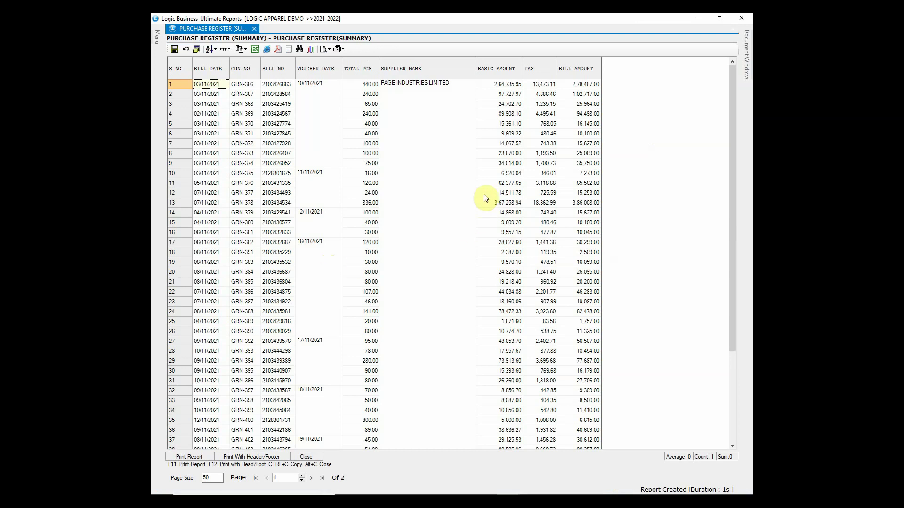
# Scroll down to the report's grand totals, then close the results grid
pyautogui.scroll(-4, 485, 198)
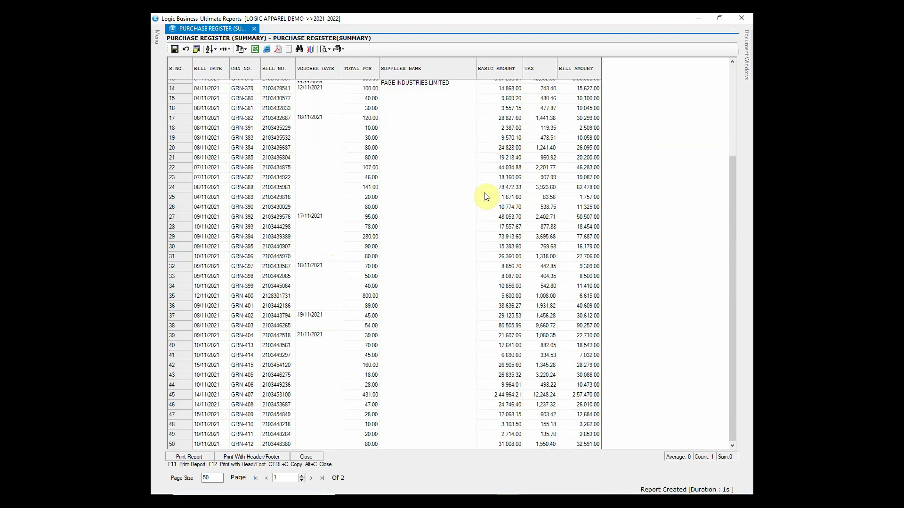
pyautogui.scroll(-5, 486, 196)
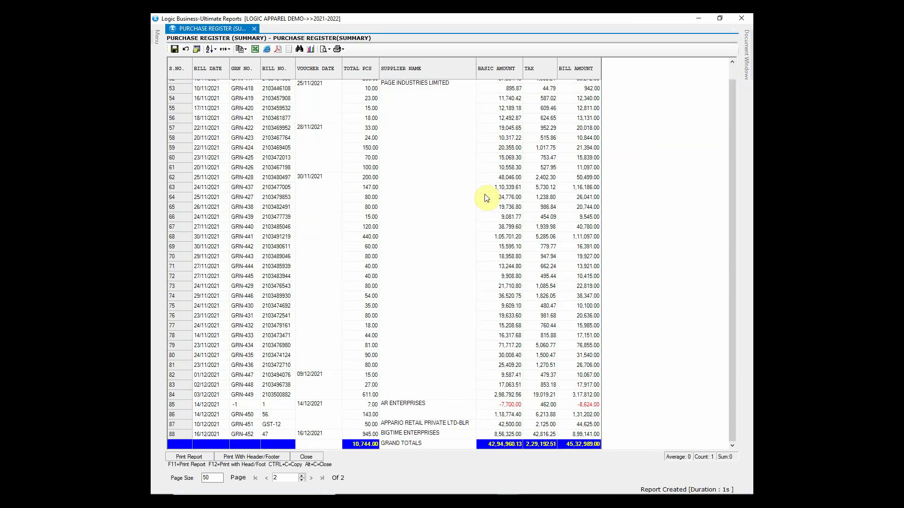
pyautogui.click(317, 454)
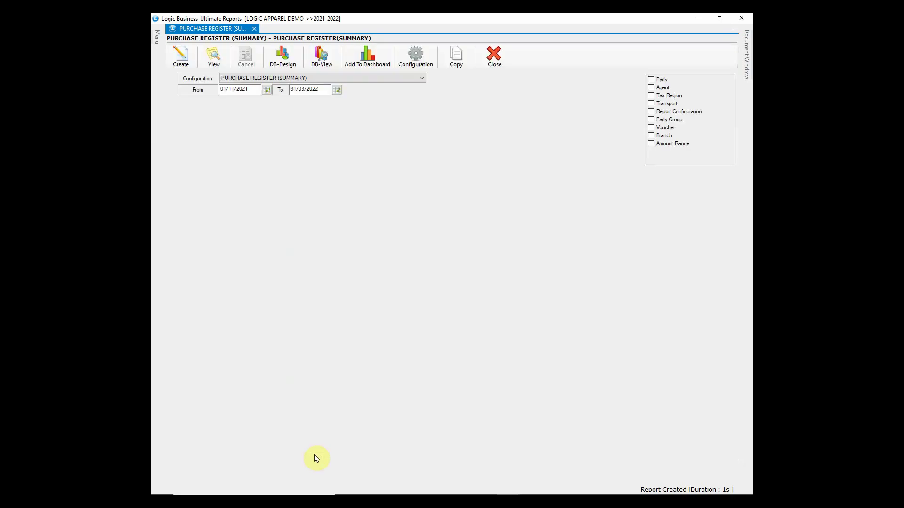
# Generate the Purchase Register (Detailed) starting from 01/11/2021
pyautogui.click(152, 43)
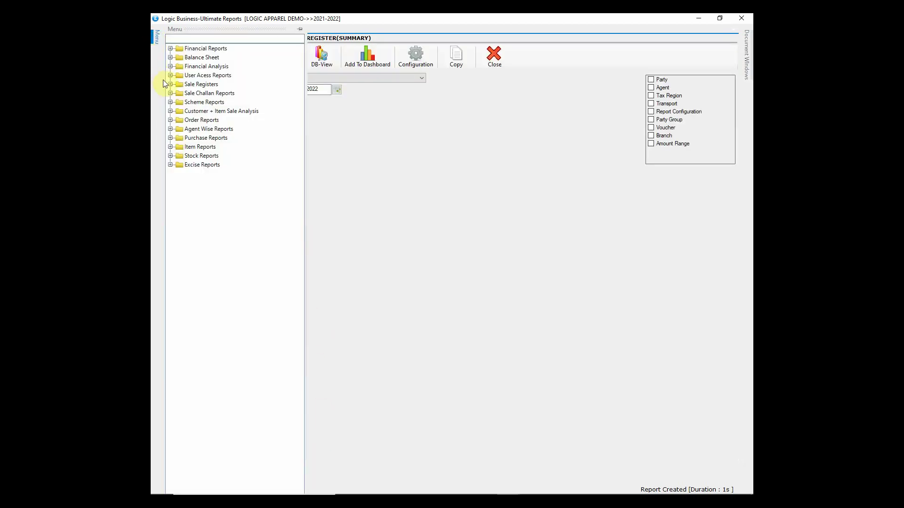
pyautogui.click(171, 138)
pyautogui.click(301, 160)
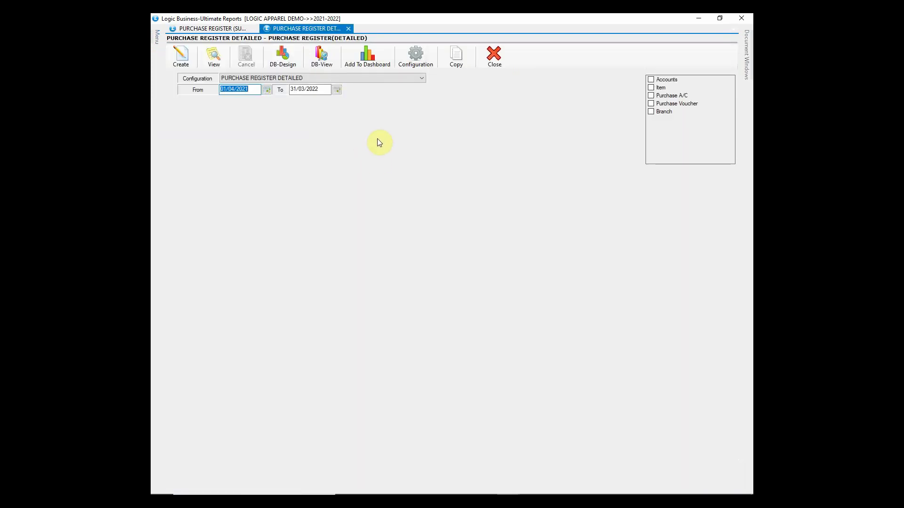
pyautogui.write('01/11/2021')
pyautogui.press('Return')
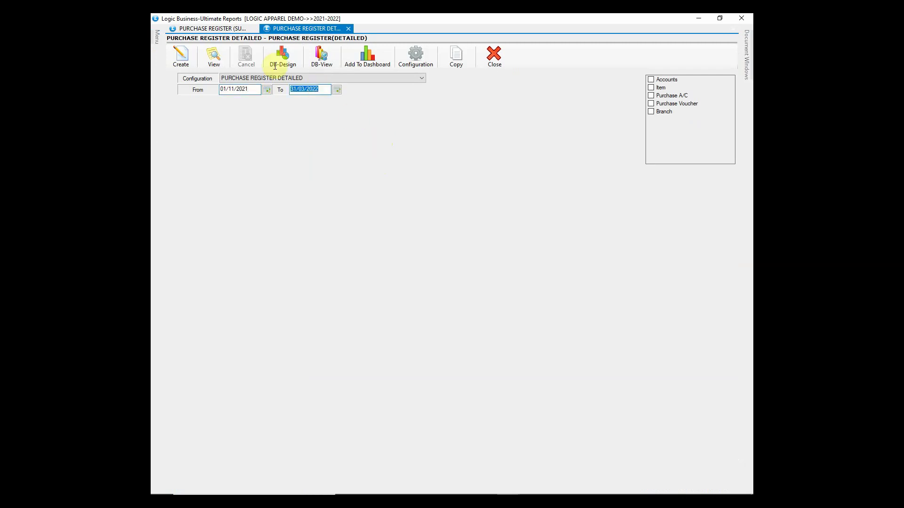
pyautogui.click(213, 57)
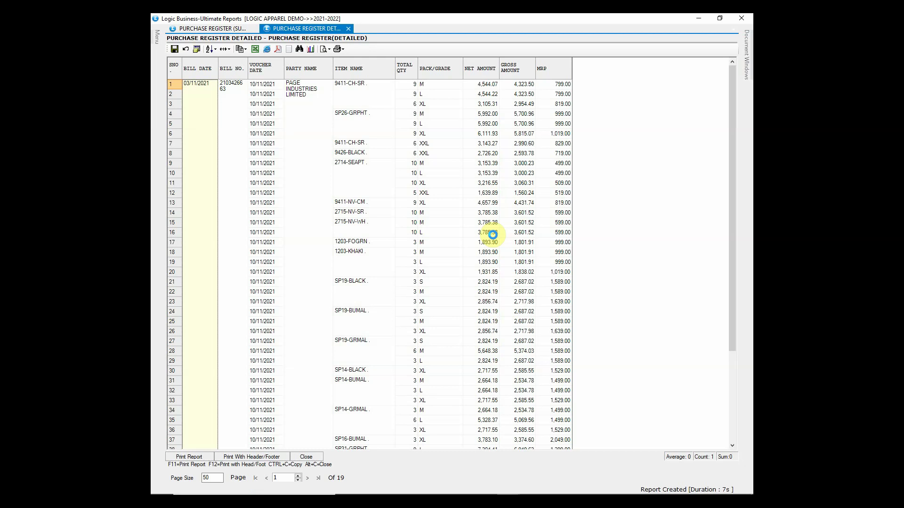
# Scroll through the bill-wise item lines and select the second bill's number
pyautogui.scroll(-5, 492, 235)
pyautogui.scroll(-17, 492, 234)
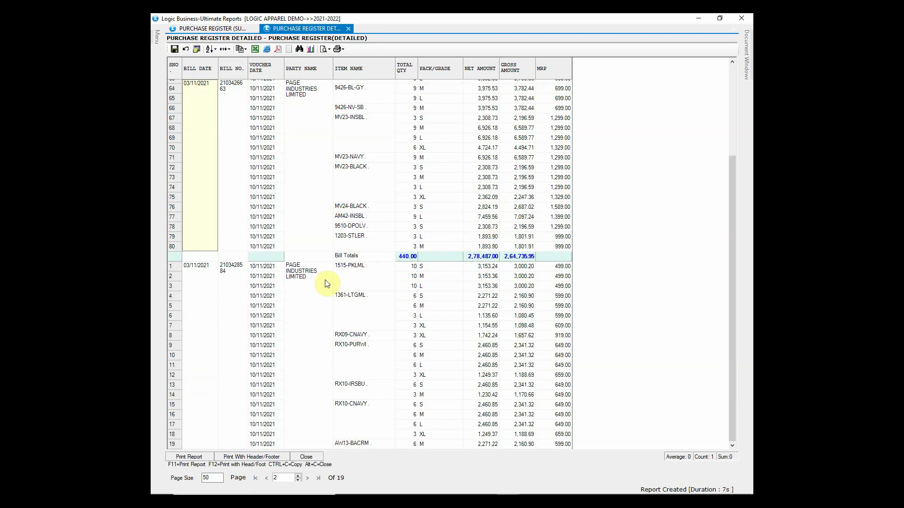
pyautogui.click(234, 277)
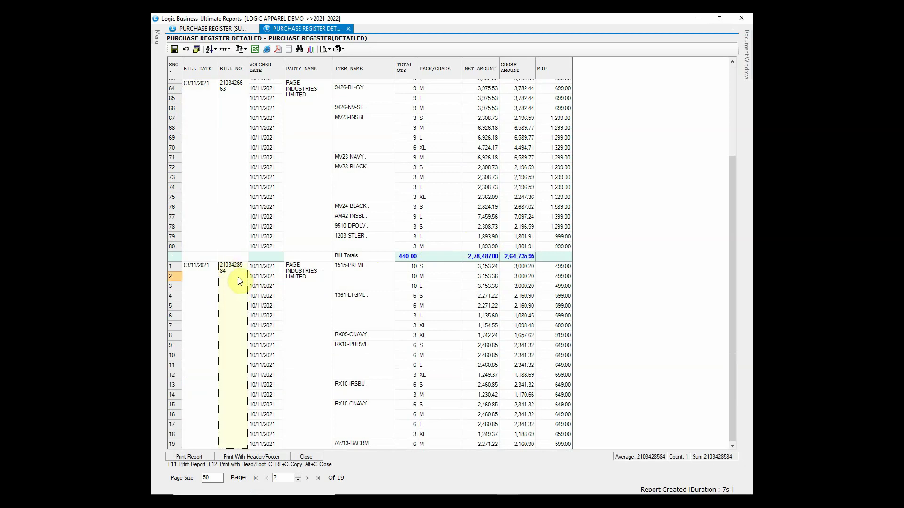
pyautogui.doubleClick(238, 281)
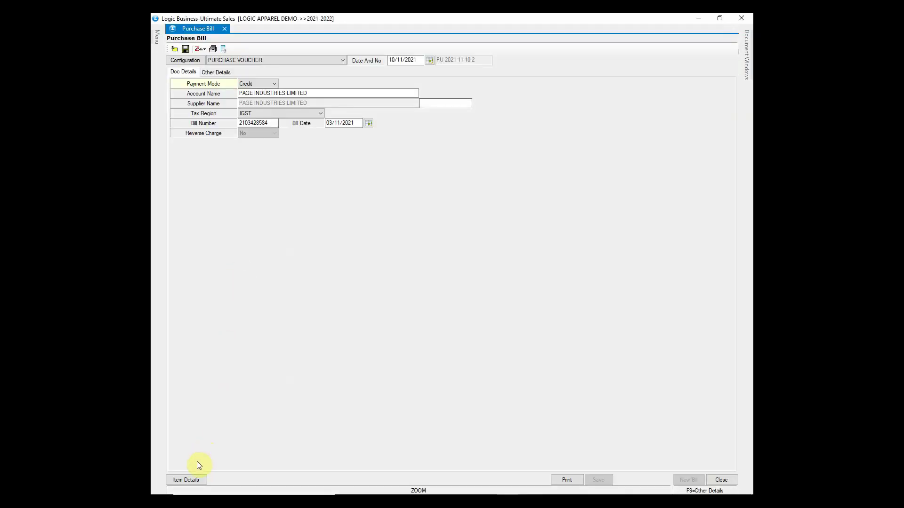
pyautogui.click(189, 479)
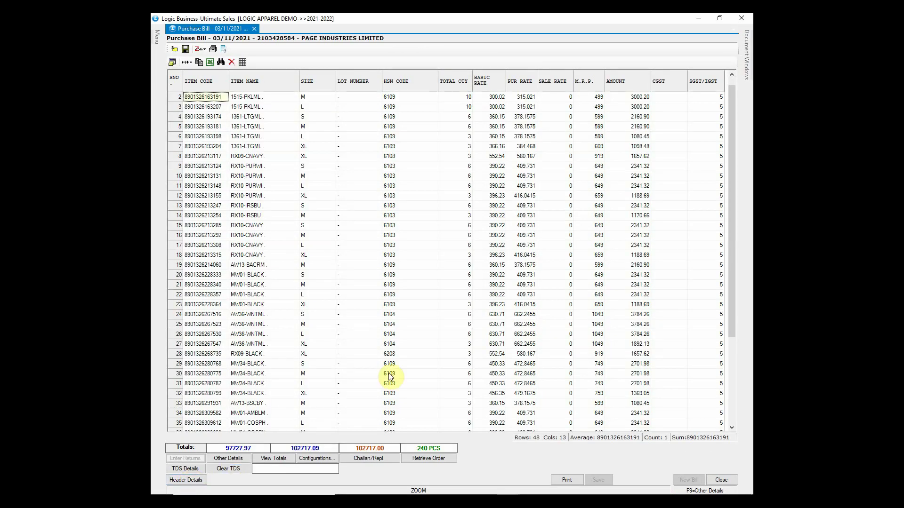
pyautogui.scroll(-5, 388, 373)
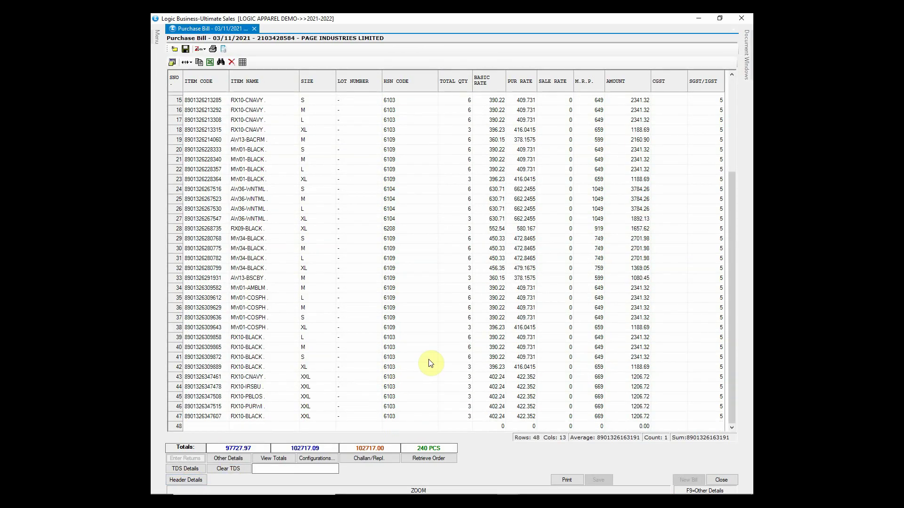
pyautogui.click(462, 418)
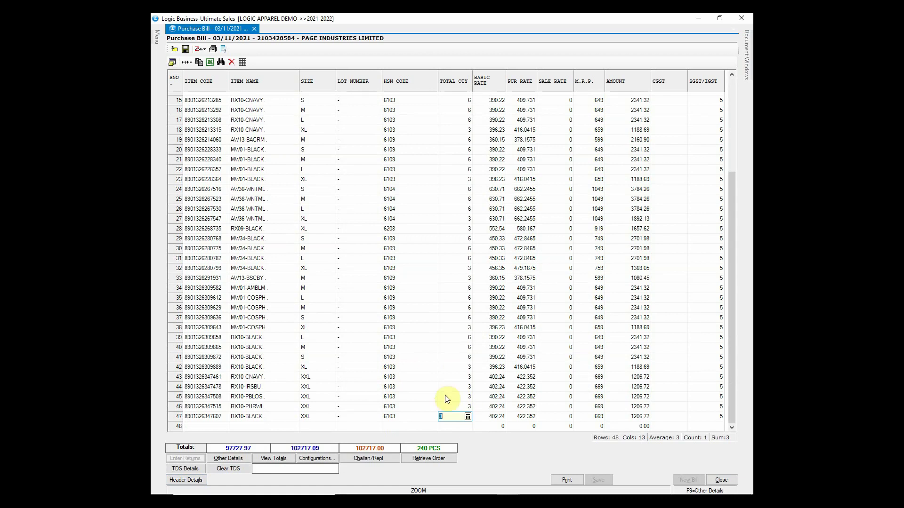
pyautogui.click(468, 396)
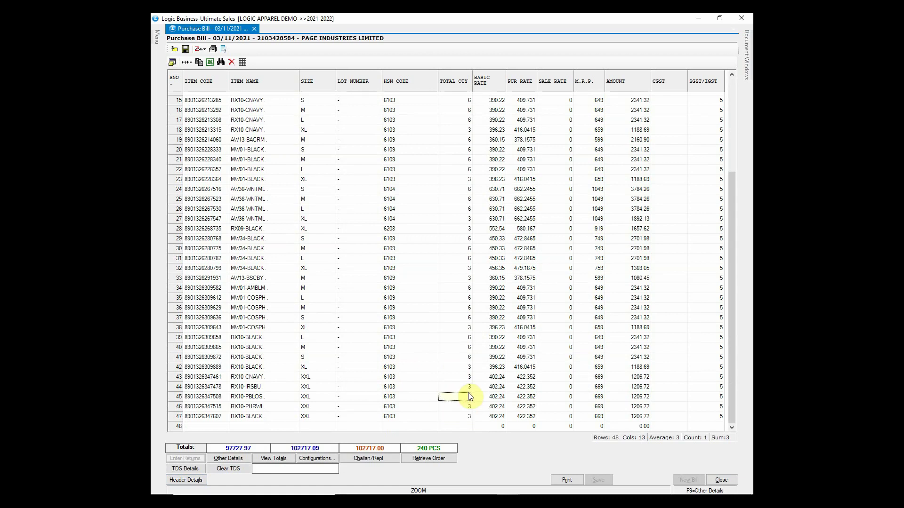
pyautogui.click(603, 407)
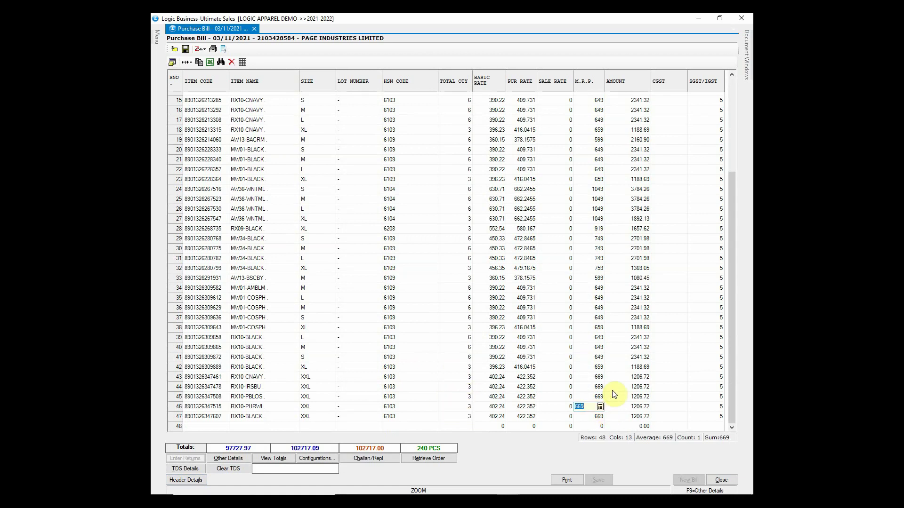
pyautogui.click(631, 377)
pyautogui.click(720, 479)
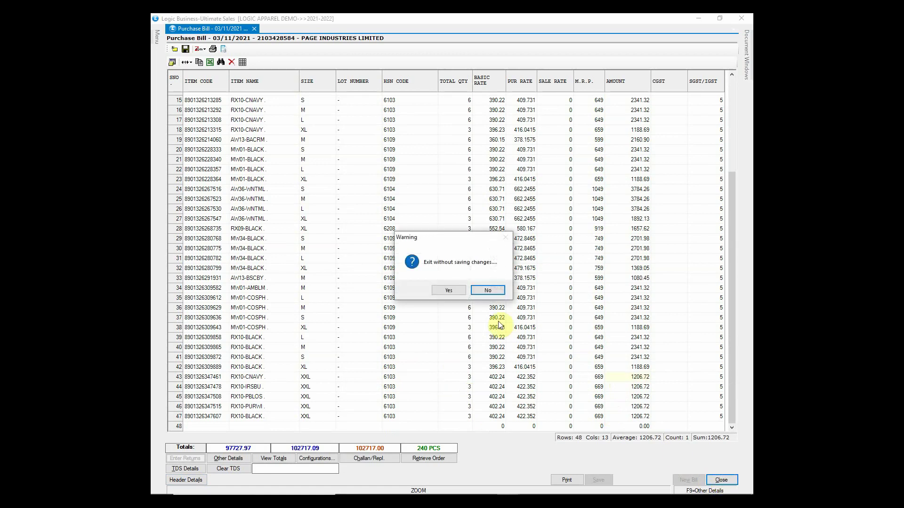
pyautogui.click(447, 292)
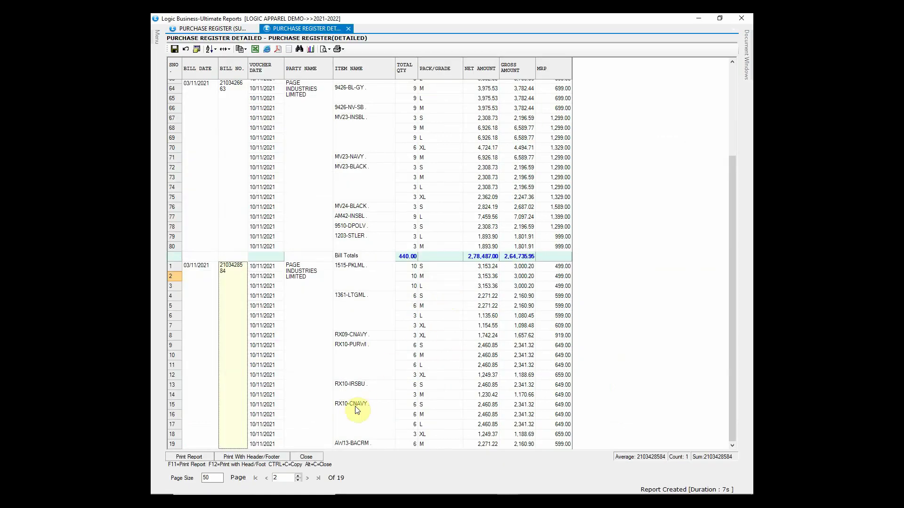
# Close the detailed register and open Purchase Register Size Wise(Detailed)
pyautogui.click(318, 453)
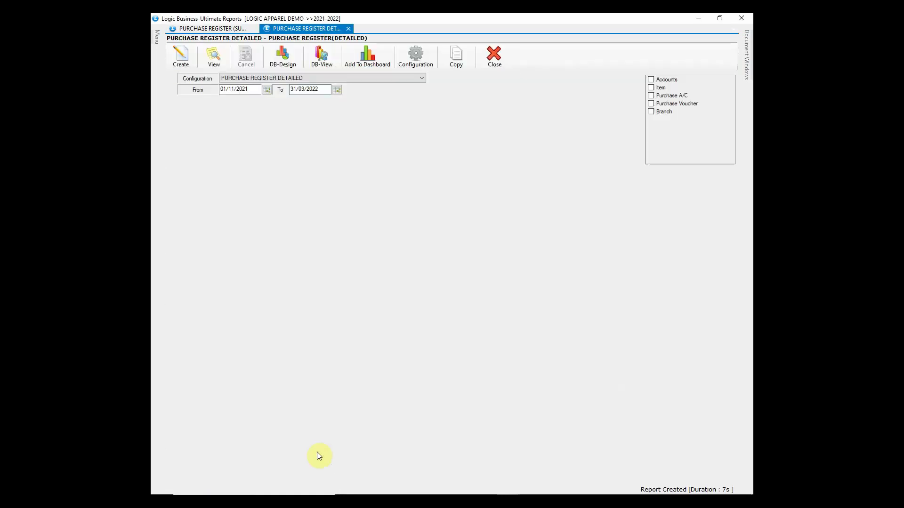
pyautogui.moveTo(157, 39)
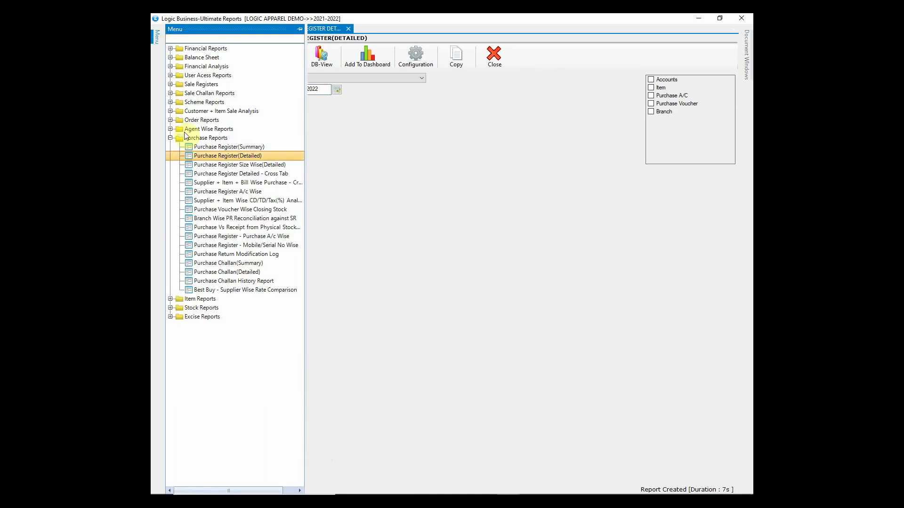
pyautogui.click(271, 165)
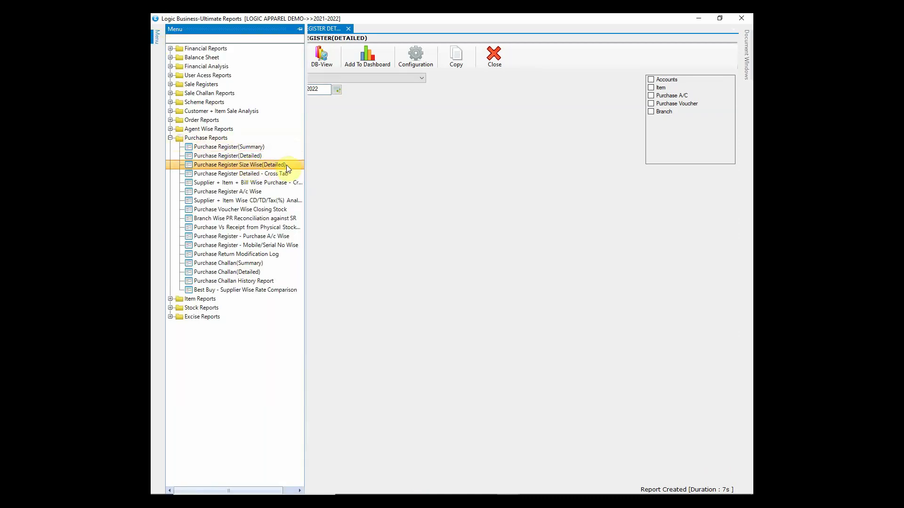
pyautogui.doubleClick(286, 165)
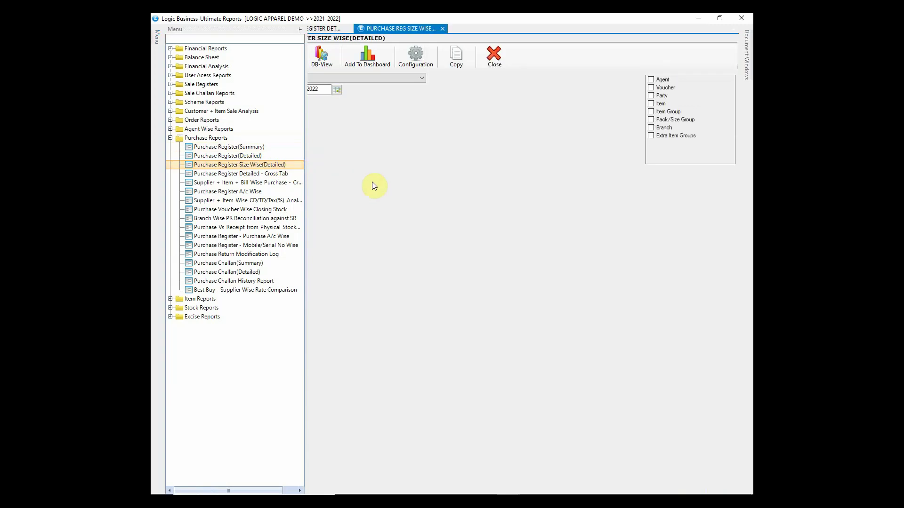
# Filter by item group CATEGORY to SPORTS MEN and SPORTS WOMEN, then generate the report
pyautogui.click(653, 113)
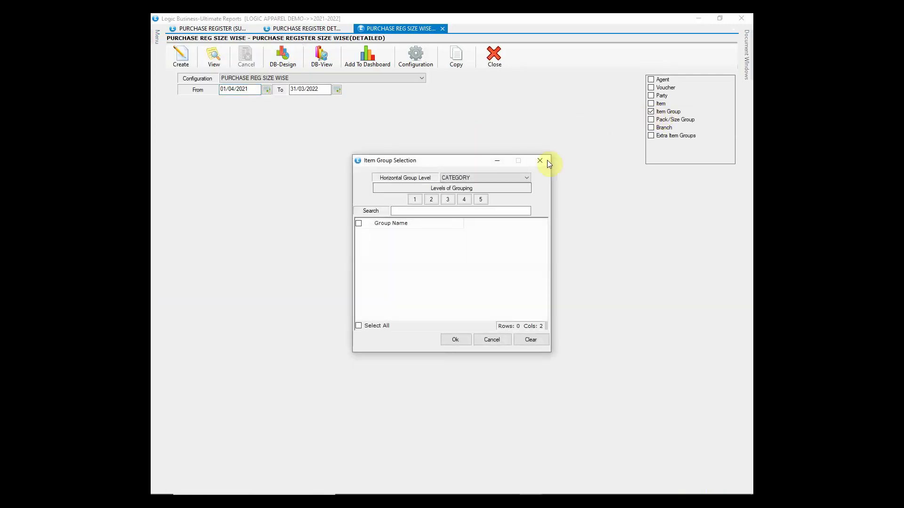
pyautogui.click(500, 178)
pyautogui.click(500, 178)
pyautogui.click(415, 199)
pyautogui.scroll(-3, 545, 299)
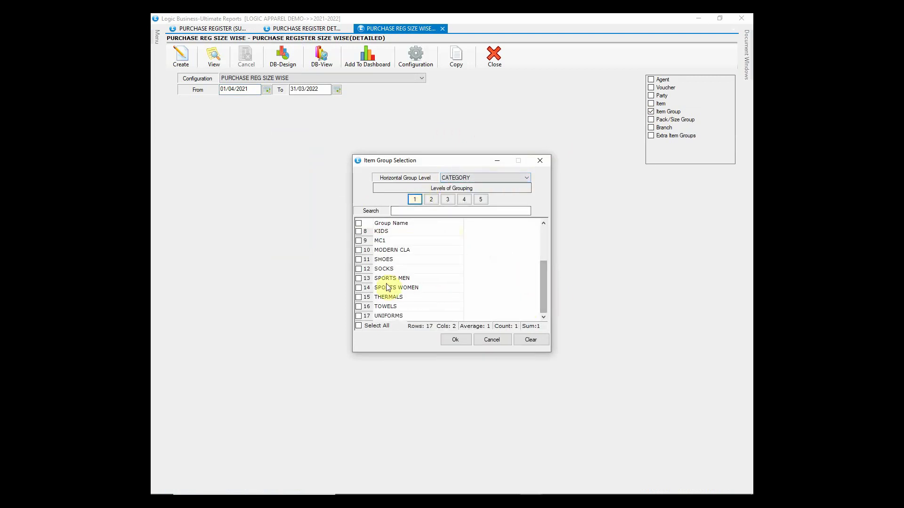
pyautogui.click(359, 278)
pyautogui.click(359, 287)
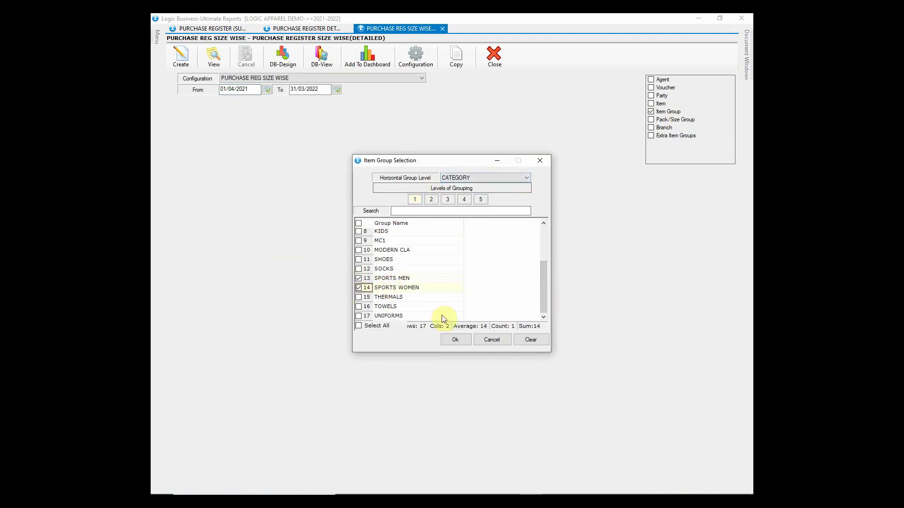
pyautogui.click(455, 340)
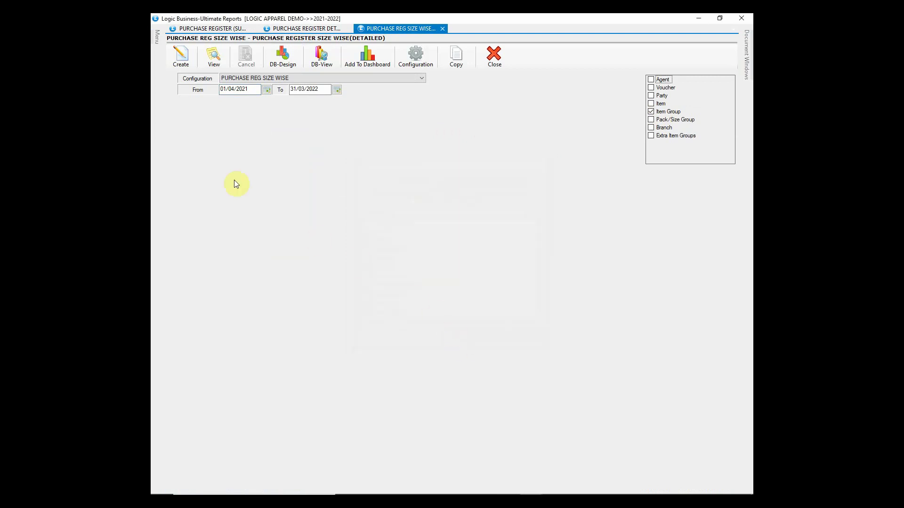
pyautogui.click(185, 66)
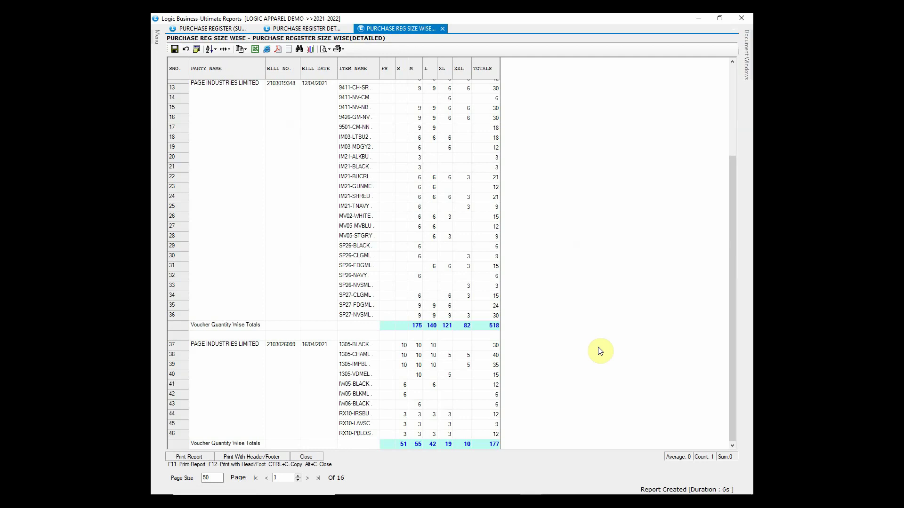
# Scroll through pages 1–5 of size-wise quantities per bill, then close the results
pyautogui.scroll(-3, 600, 350)
pyautogui.scroll(-2, 600, 351)
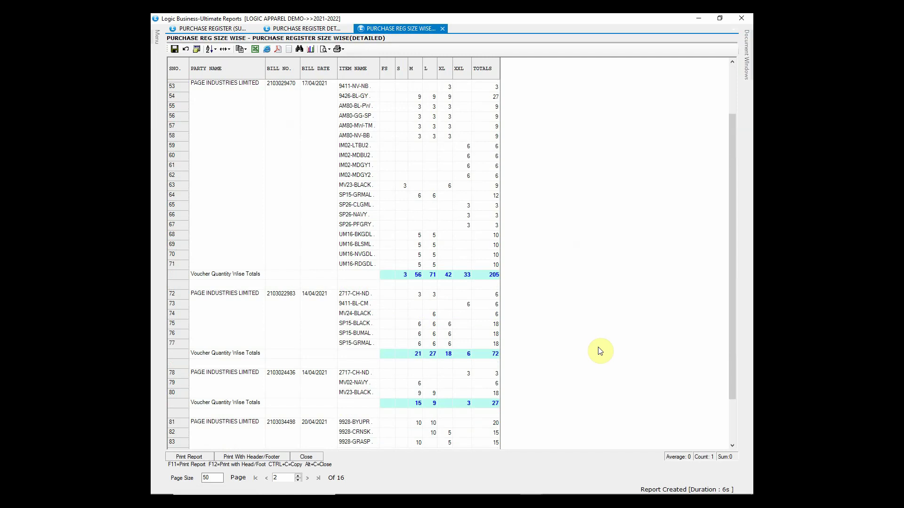
pyautogui.scroll(-2, 600, 350)
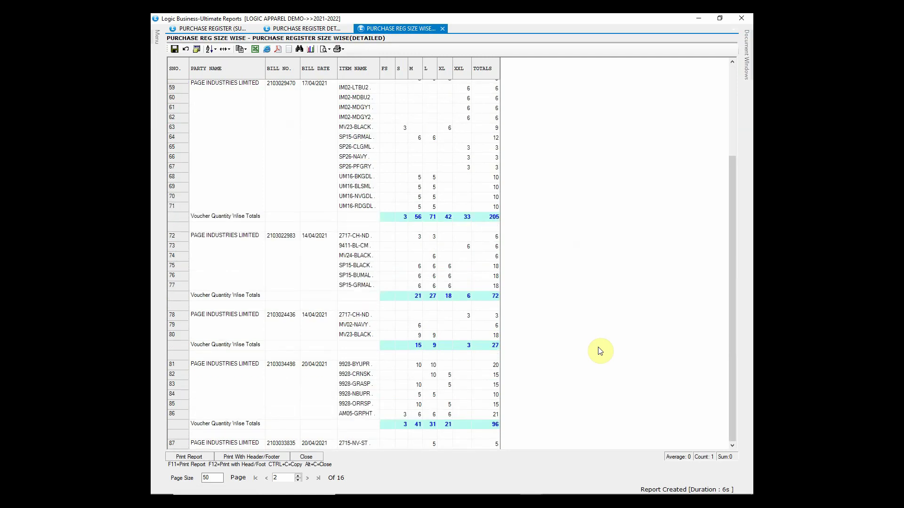
pyautogui.scroll(-10, 600, 351)
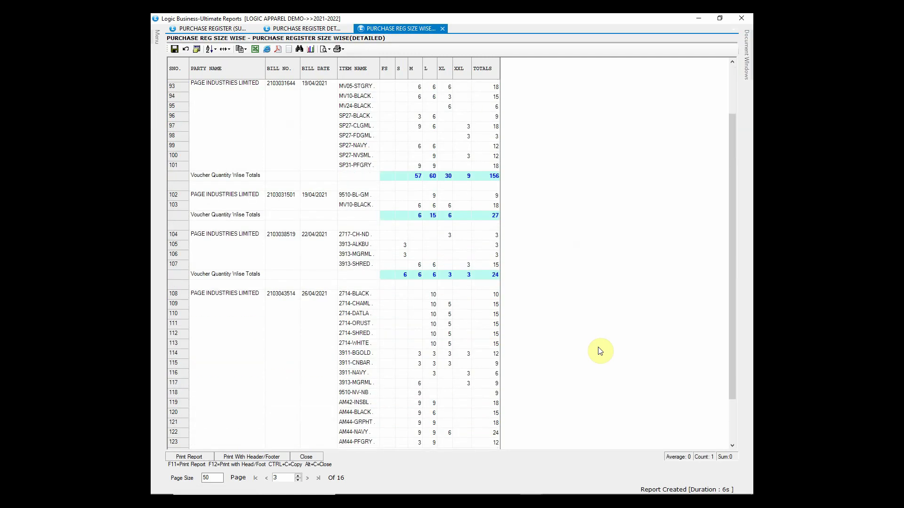
pyautogui.scroll(-2, 600, 350)
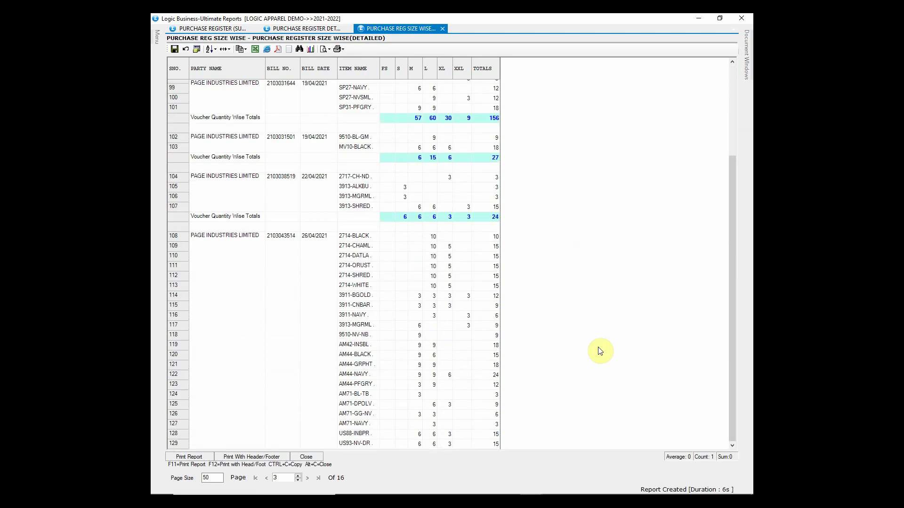
pyautogui.scroll(-12, 600, 350)
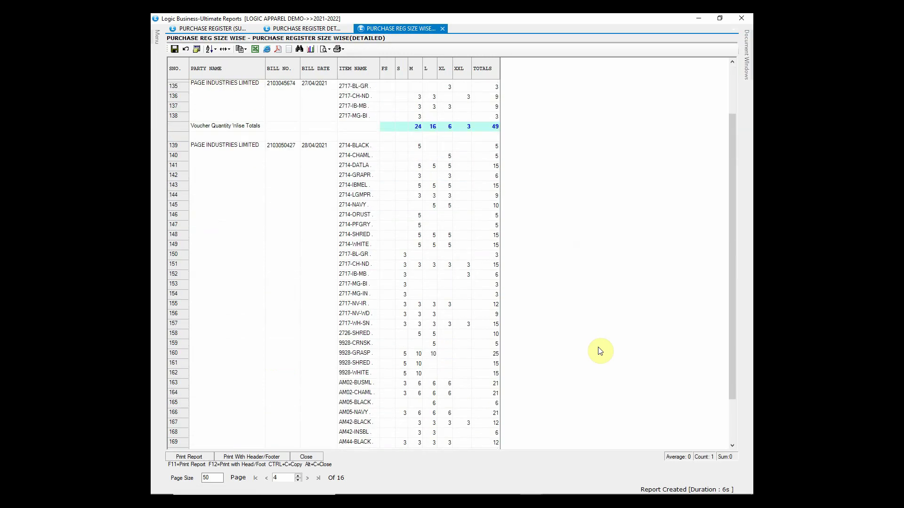
pyautogui.scroll(-2, 600, 351)
pyautogui.scroll(-12, 600, 350)
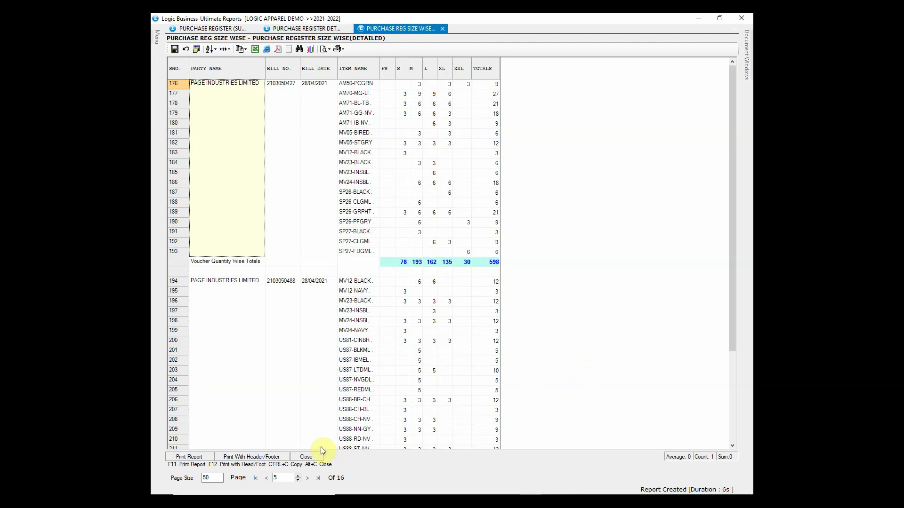
pyautogui.click(306, 457)
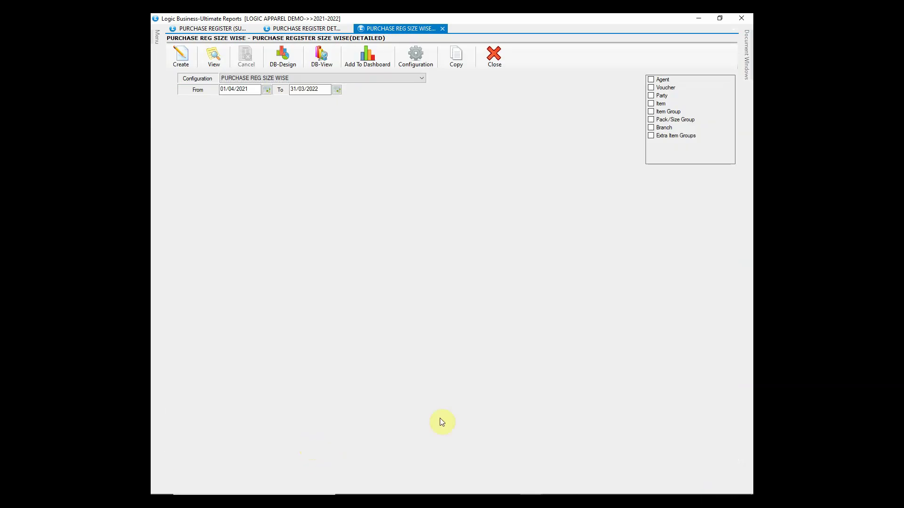
# Open Purchase Register Detailed - Cross Tab as MARGIN REPORT for 01/11/2021–30/11/2021
pyautogui.moveTo(158, 43)
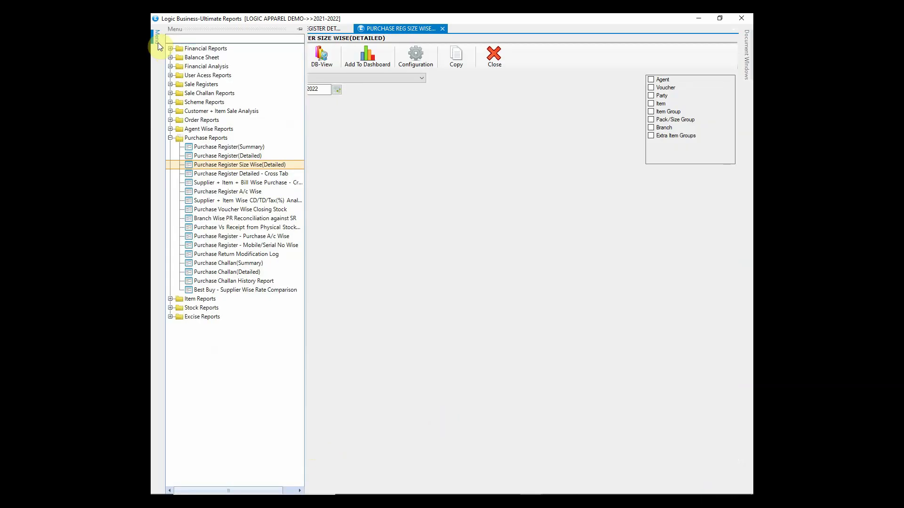
pyautogui.doubleClick(277, 174)
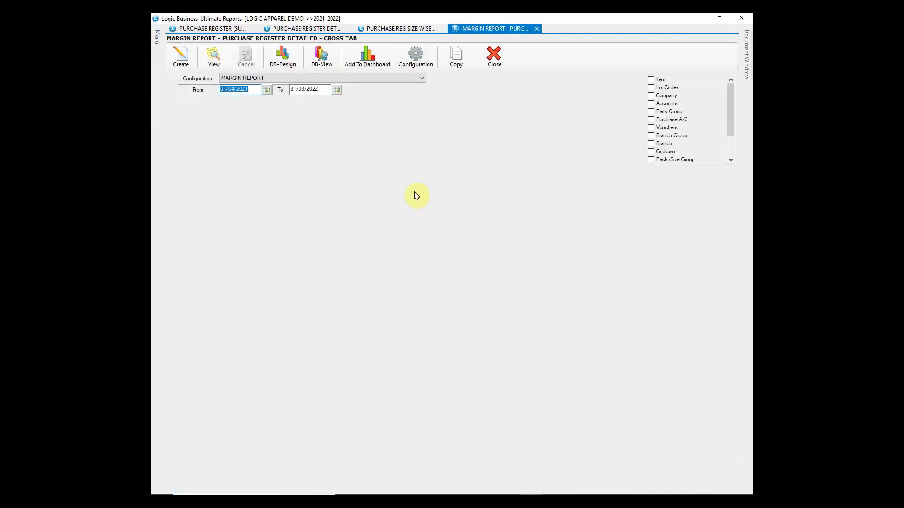
pyautogui.click(392, 82)
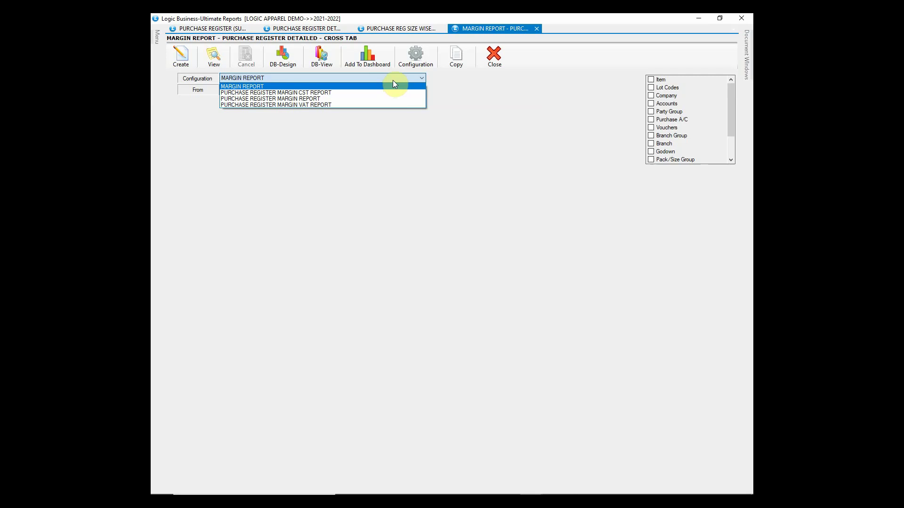
pyautogui.click(394, 82)
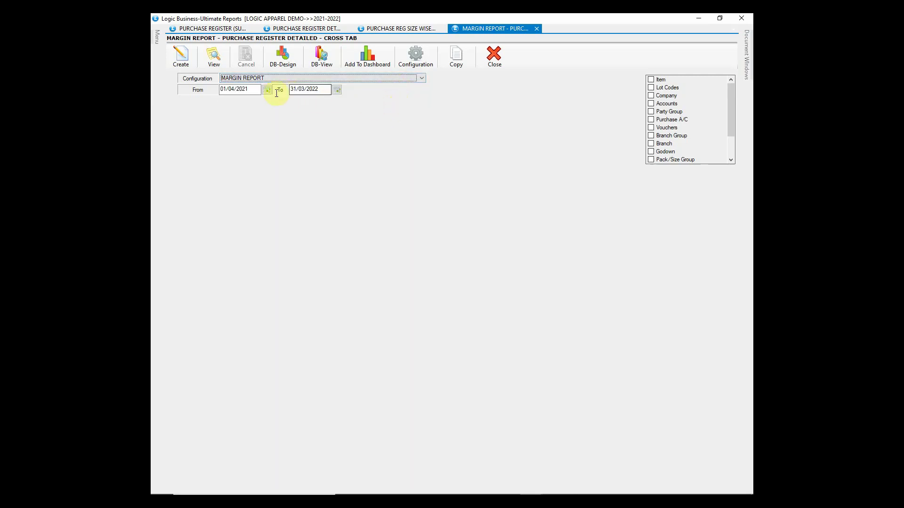
pyautogui.click(255, 89)
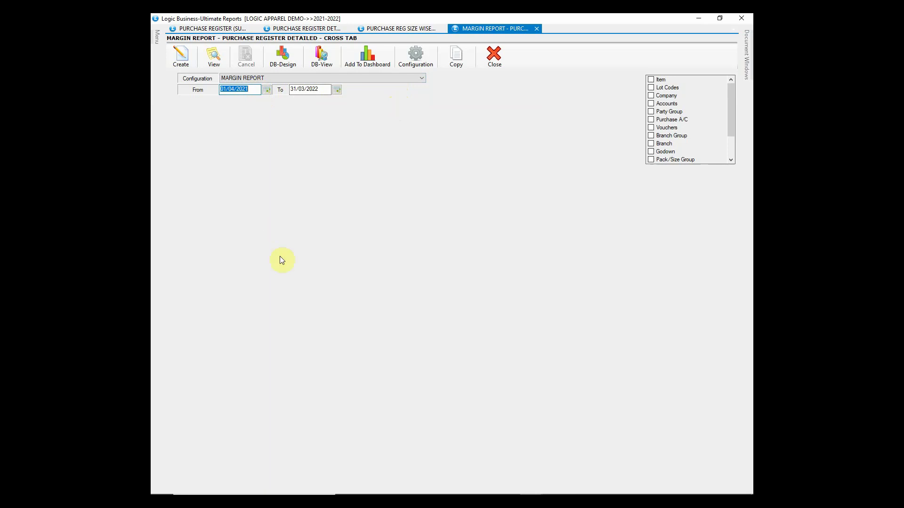
pyautogui.write('01/11/2021')
pyautogui.press('Tab')
pyautogui.write('30/11/2021')
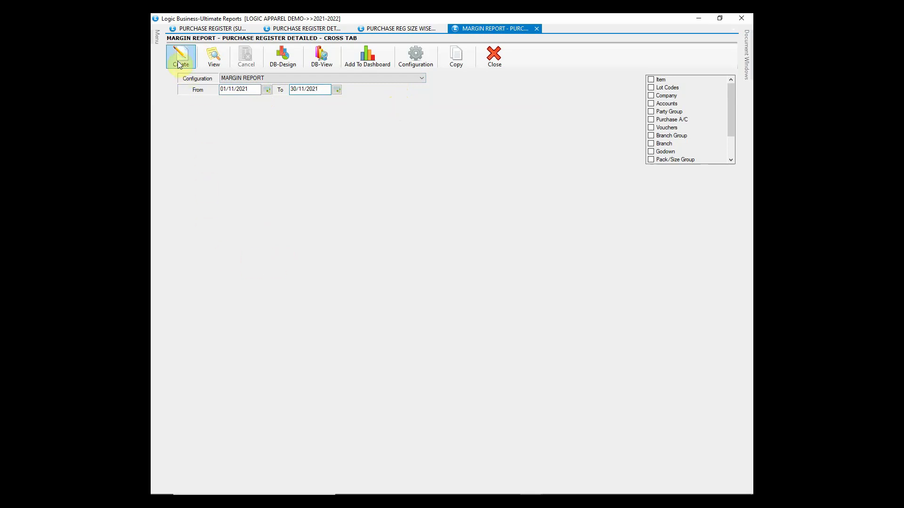
# Generate the November 2021 margin report, check the GRN-367 bill's margin percentages, then close it
pyautogui.click(180, 56)
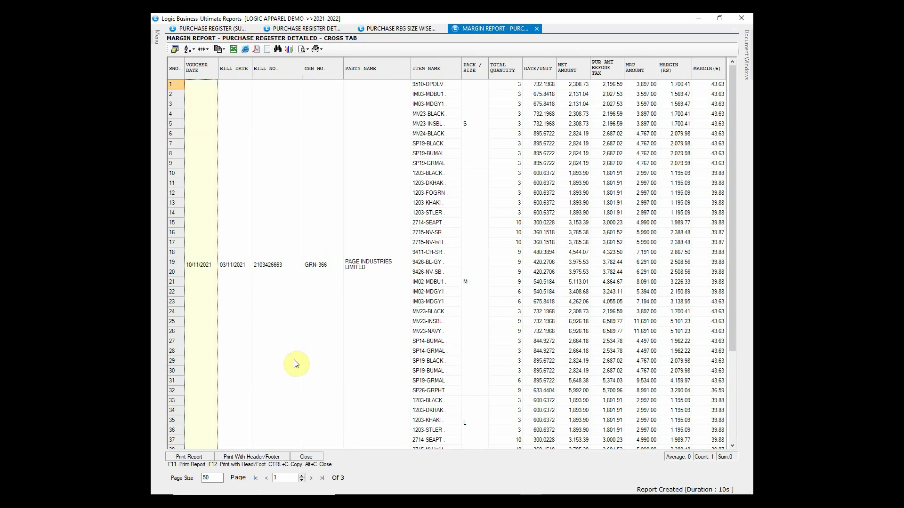
pyautogui.scroll(-3, 295, 363)
pyautogui.scroll(-10, 296, 363)
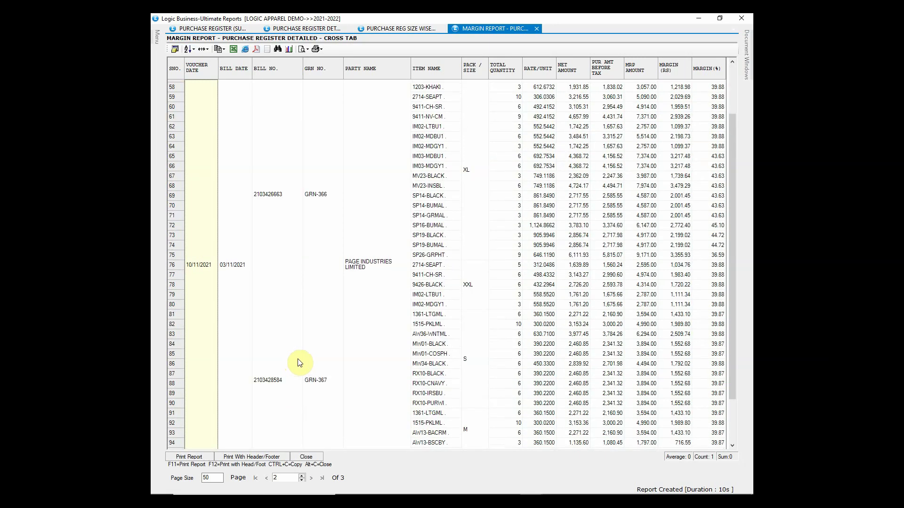
pyautogui.click(312, 384)
pyautogui.scroll(-2, 313, 386)
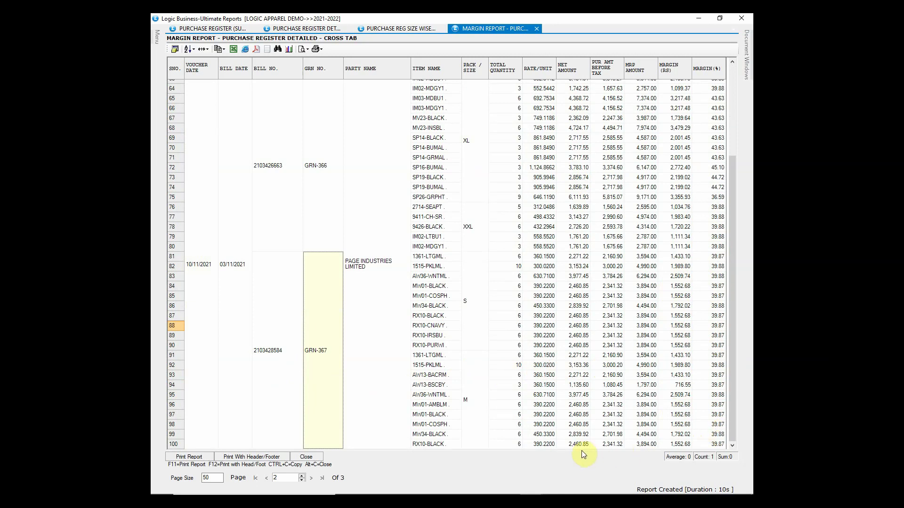
pyautogui.click(318, 455)
# Close the margin report and the size-wise and detailed purchase register tabs
pyautogui.click(503, 56)
pyautogui.click(491, 65)
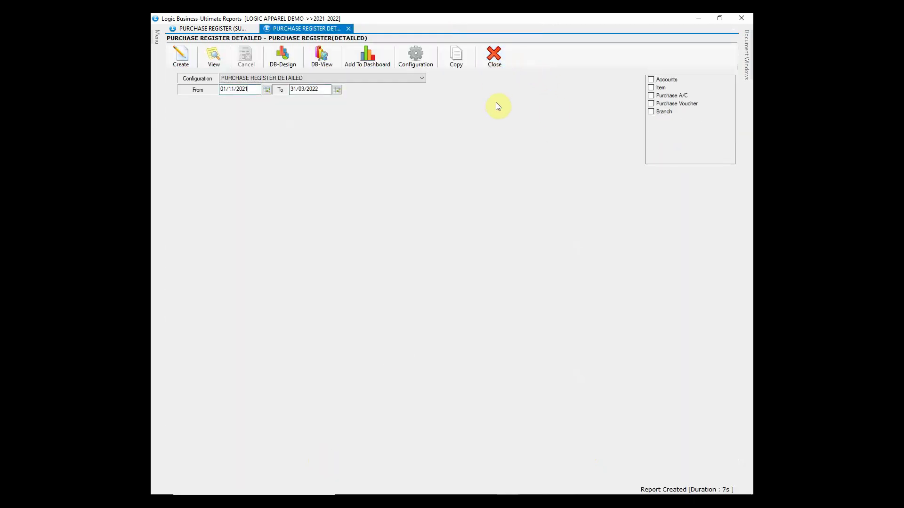
pyautogui.click(494, 55)
# Run Stock Query with CURRENT STOCK CATEGORY WISE, totalling 6,491 pieces worth 41,97,249.33
pyautogui.click(157, 35)
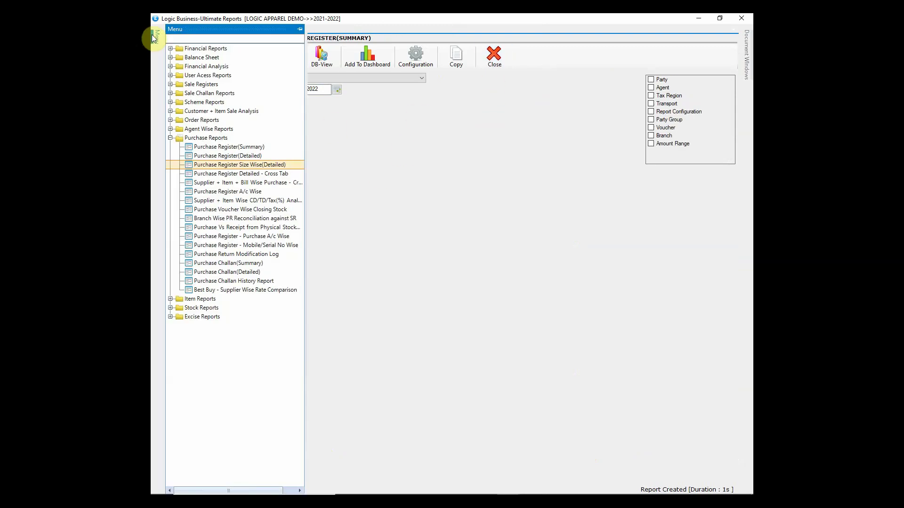
pyautogui.click(170, 138)
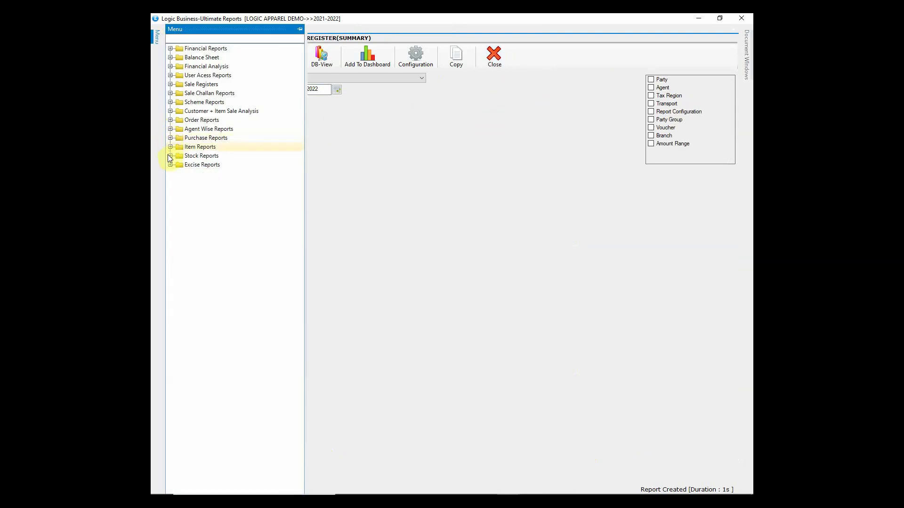
pyautogui.click(170, 156)
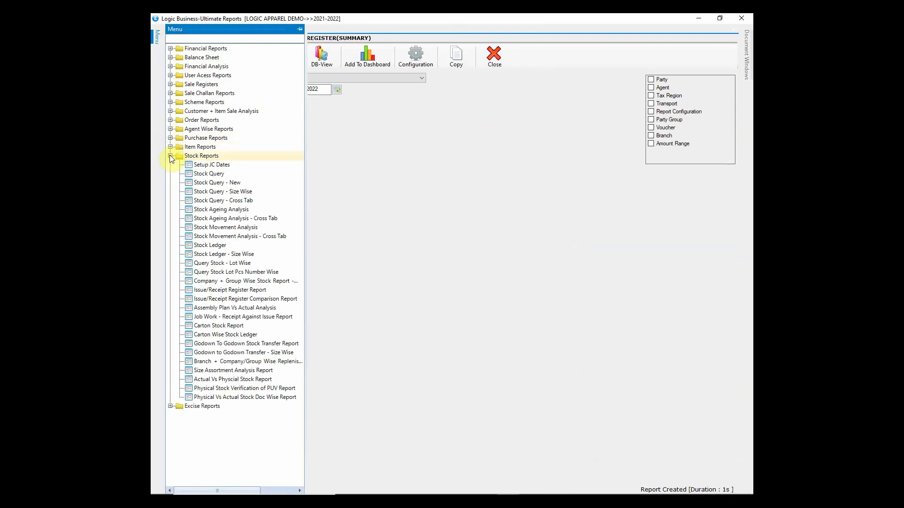
pyautogui.click(231, 174)
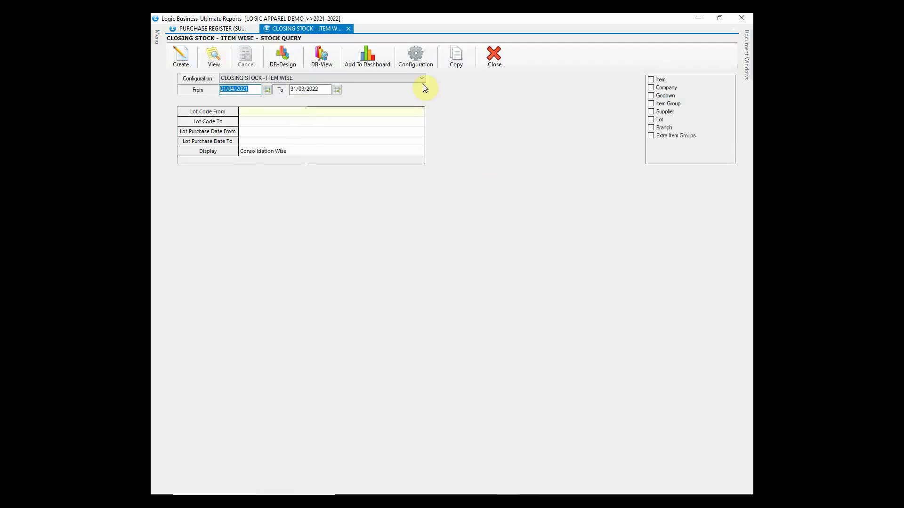
pyautogui.click(420, 78)
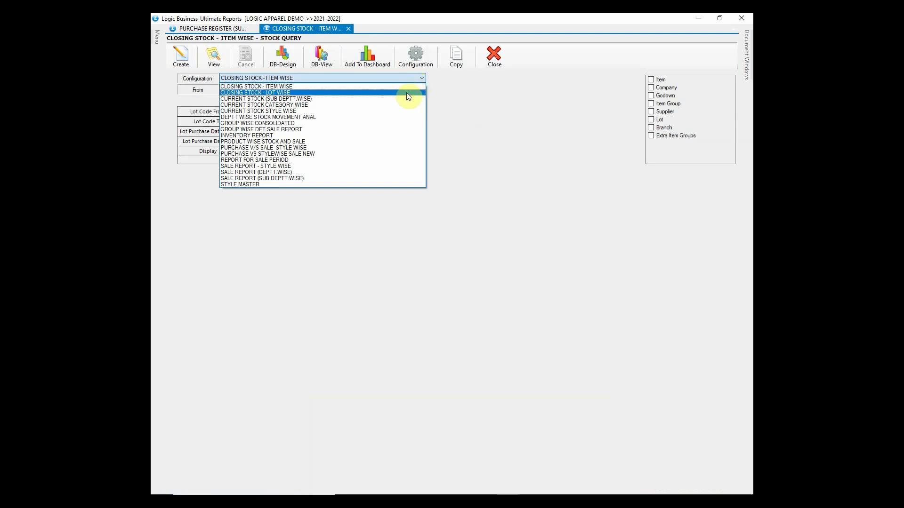
pyautogui.click(398, 106)
pyautogui.click(380, 80)
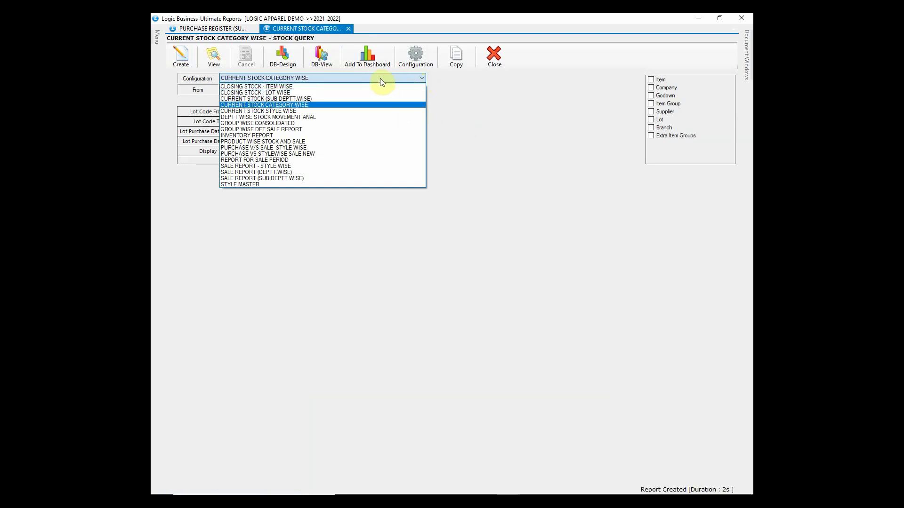
pyautogui.click(380, 79)
pyautogui.click(175, 55)
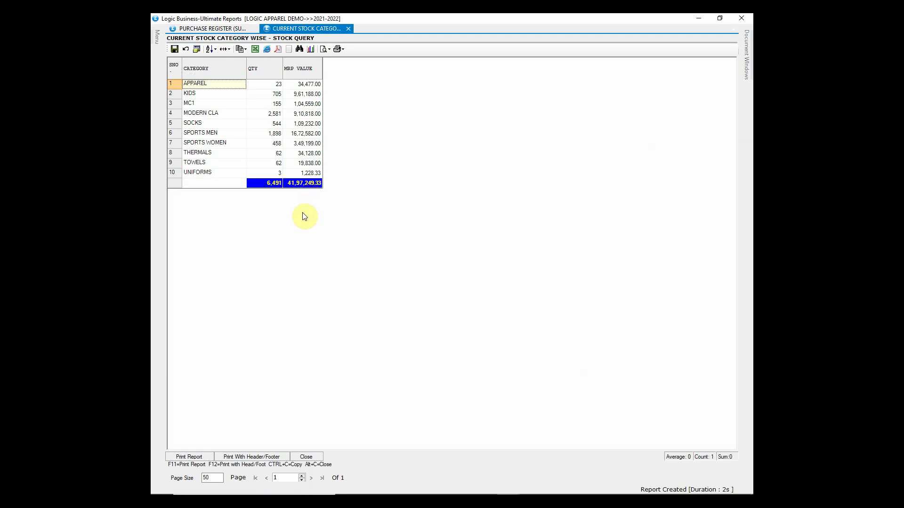
# Switch the stock query to CURRENT STOCK STYLE WISE and generate the report
pyautogui.click(316, 457)
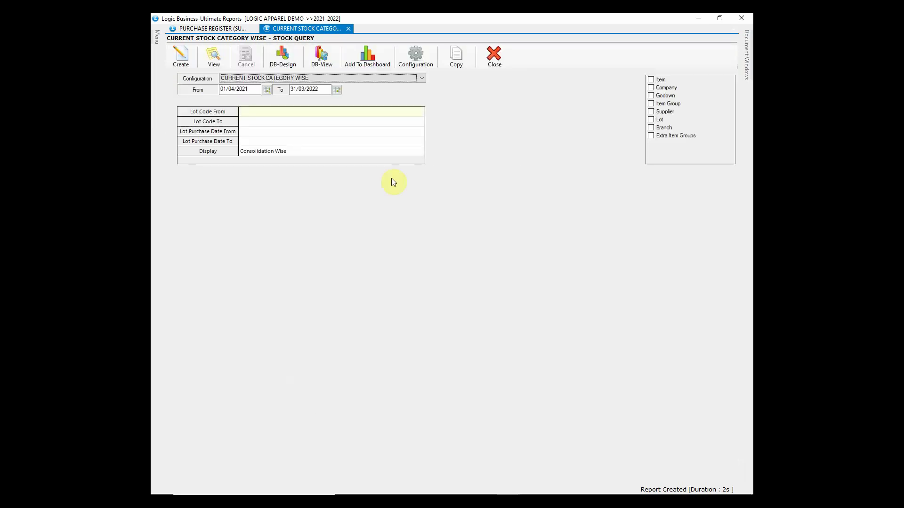
pyautogui.click(378, 76)
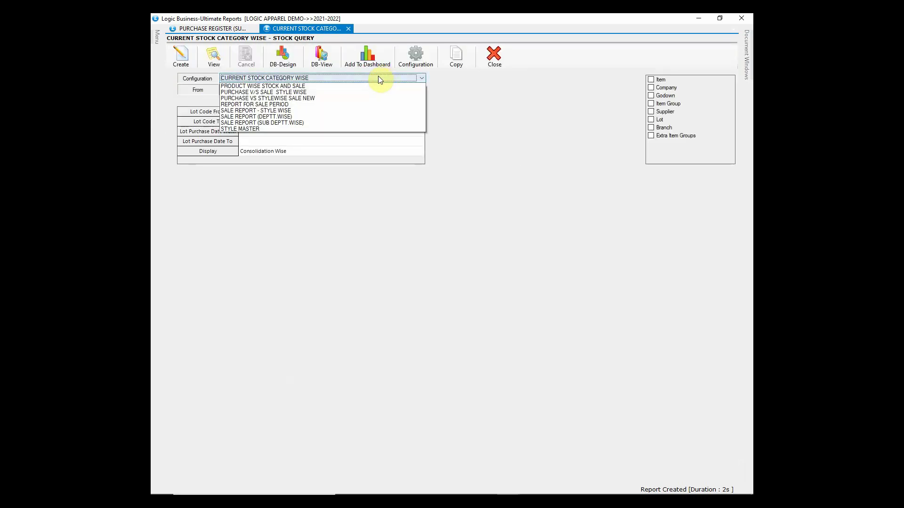
pyautogui.click(377, 110)
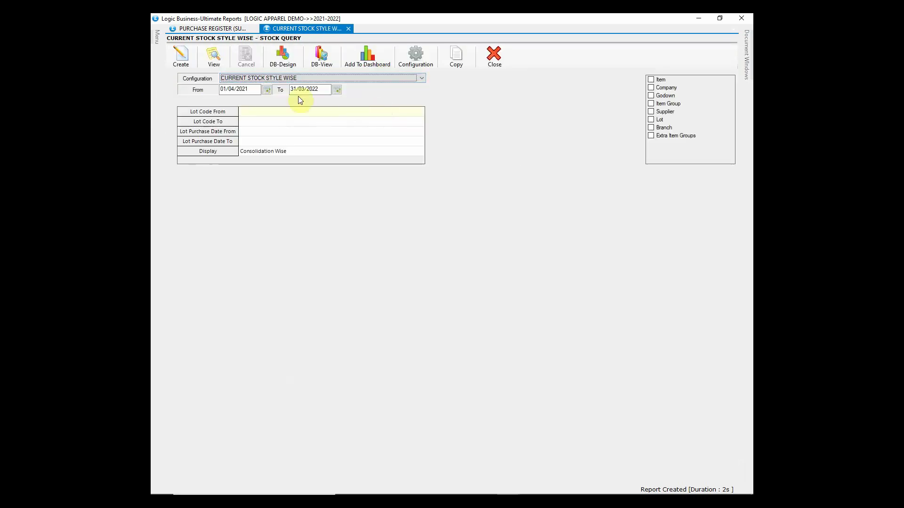
pyautogui.click(190, 69)
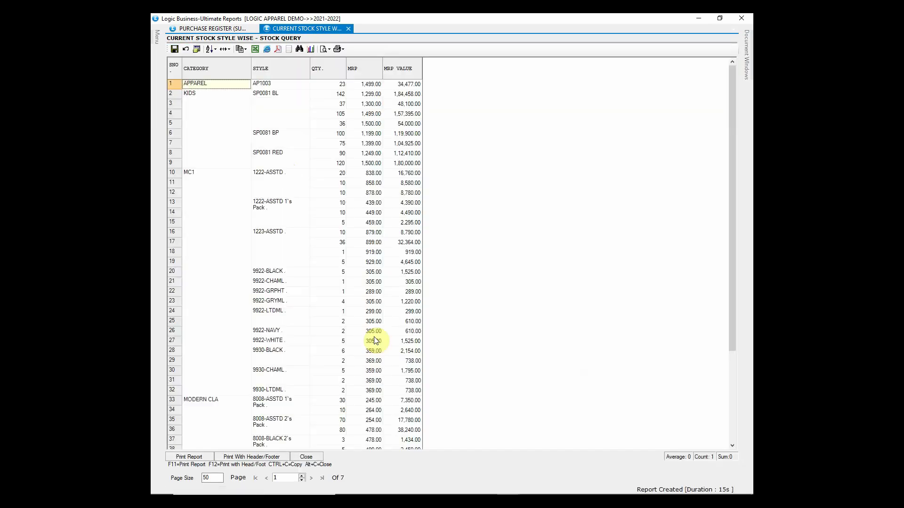
# Go to page 3 and inspect the 7035-OLIVE 1's Pack row's MRP, value and stock quantity
pyautogui.scroll(-4, 257, 277)
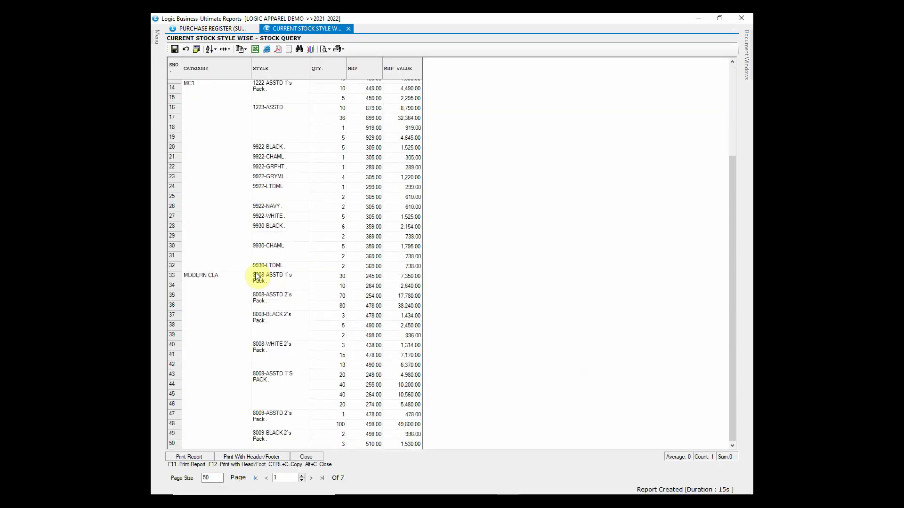
pyautogui.scroll(-20, 257, 277)
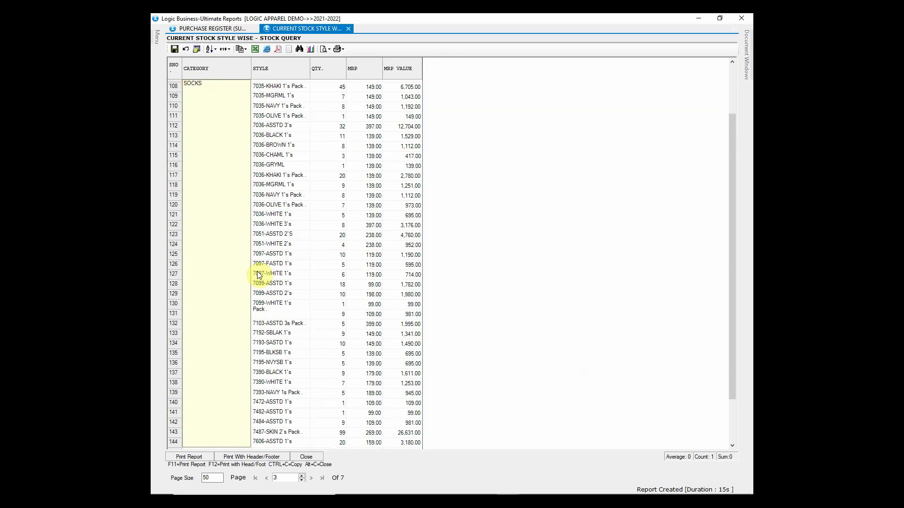
pyautogui.click(337, 116)
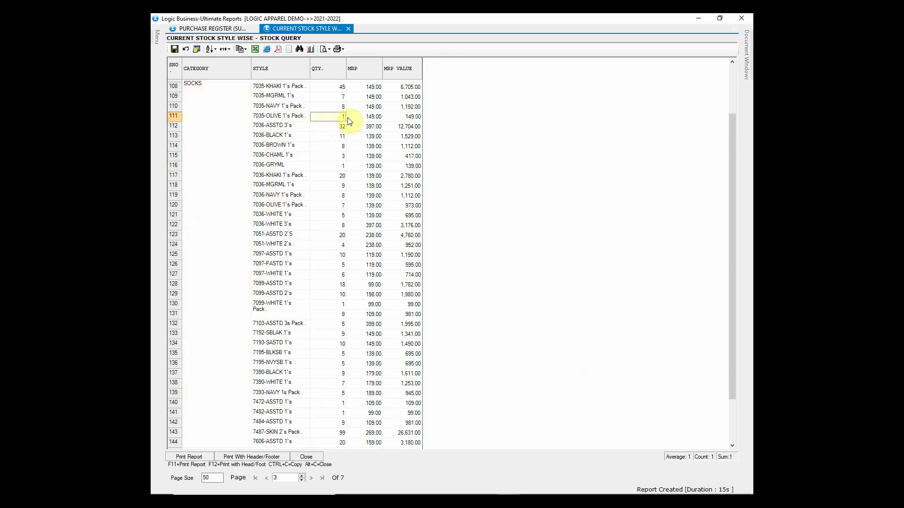
pyautogui.click(360, 117)
pyautogui.click(395, 117)
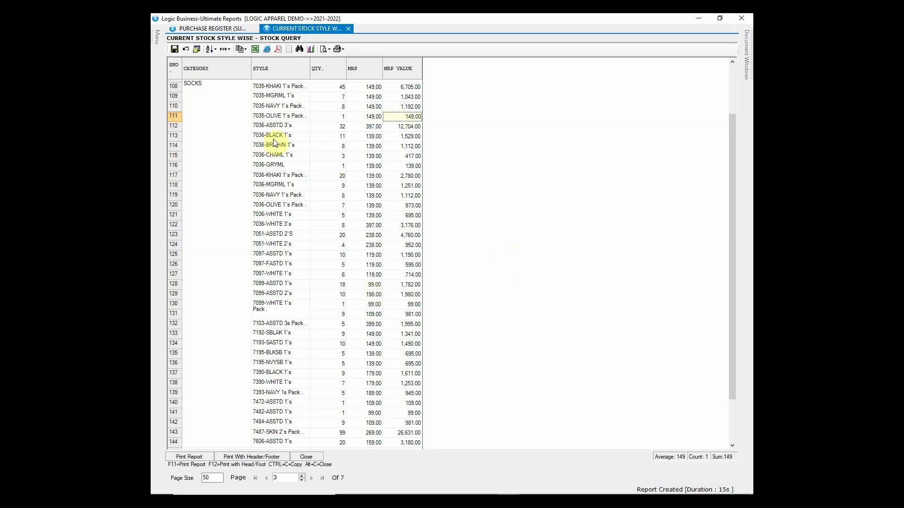
pyautogui.click(340, 117)
pyautogui.doubleClick(341, 117)
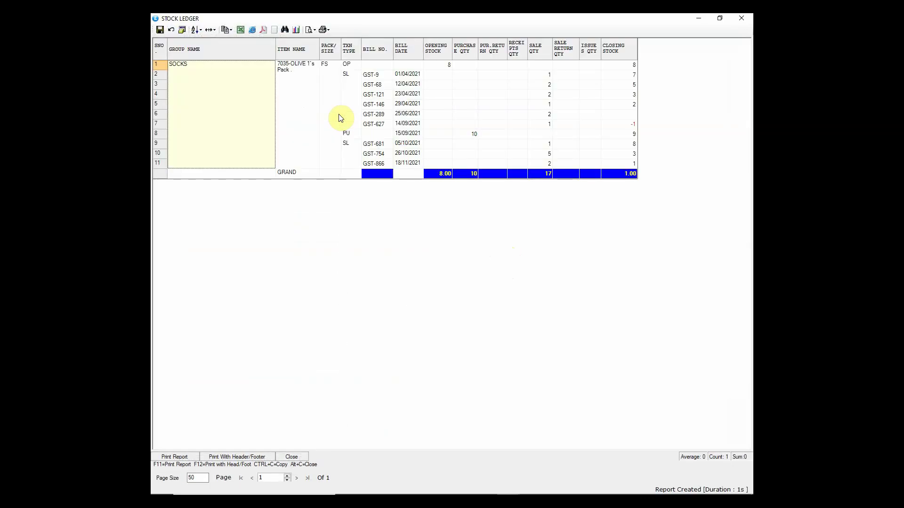
pyautogui.click(309, 115)
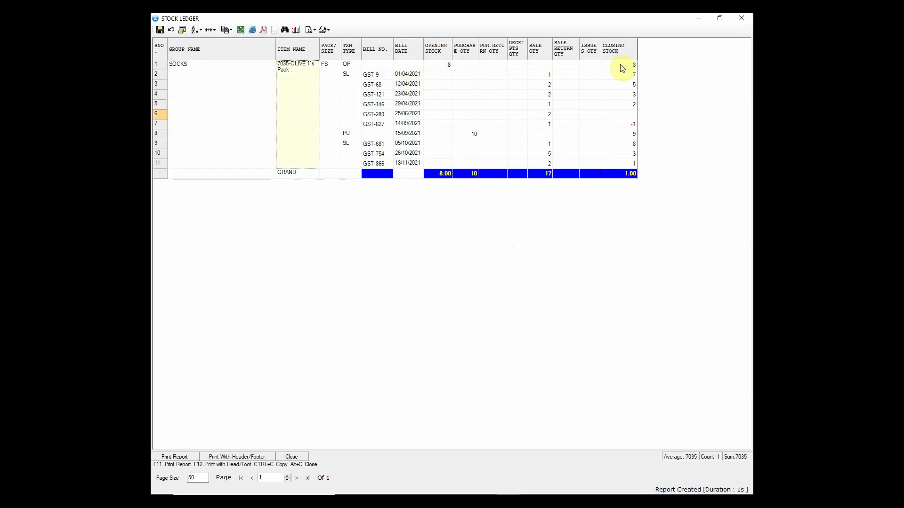
pyautogui.click(751, 20)
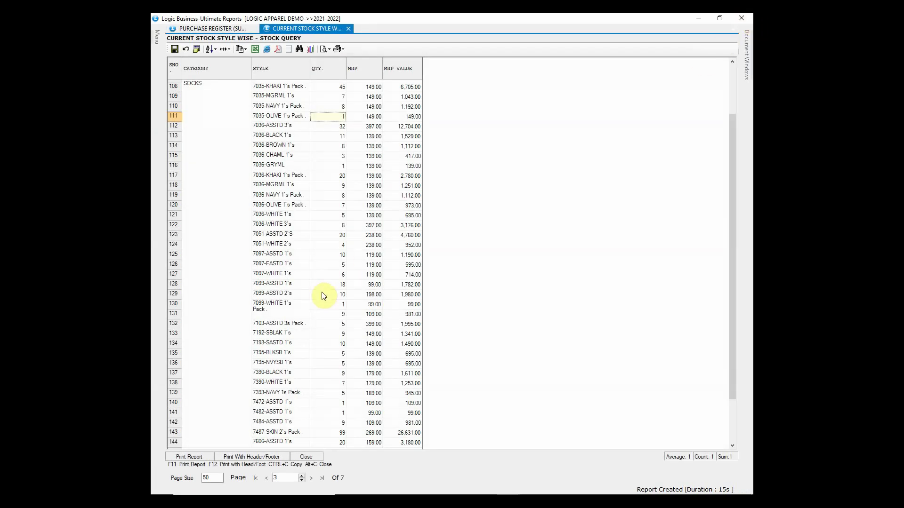
# Open Stock Query - Size Wise with the CURRENT STOCK-SIZE WISE configuration
pyautogui.click(320, 457)
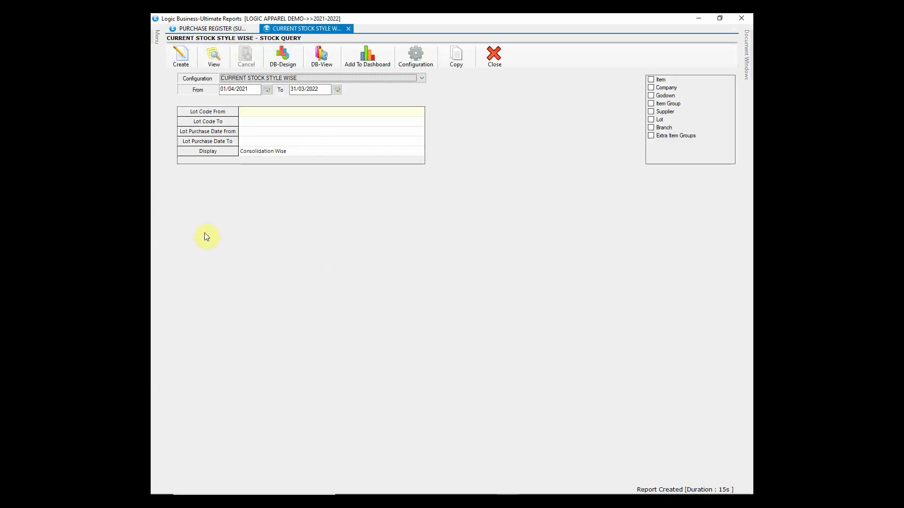
pyautogui.click(155, 42)
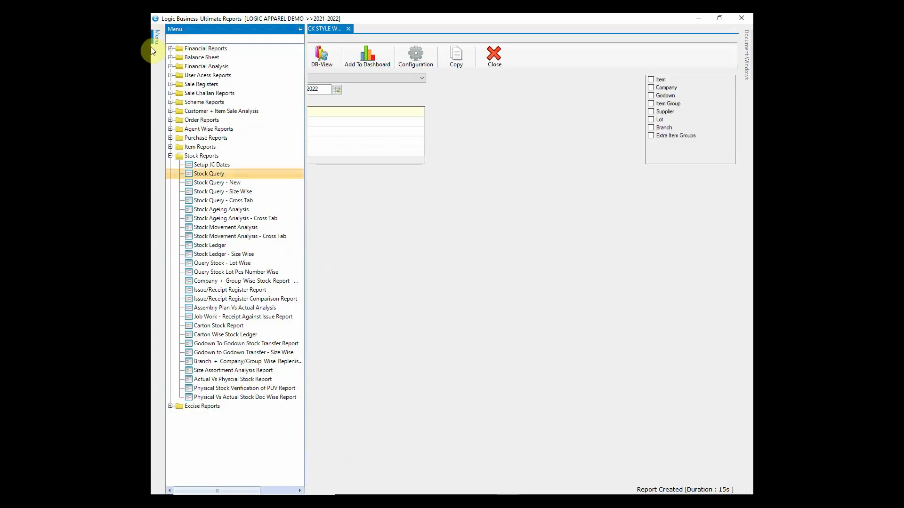
pyautogui.click(231, 193)
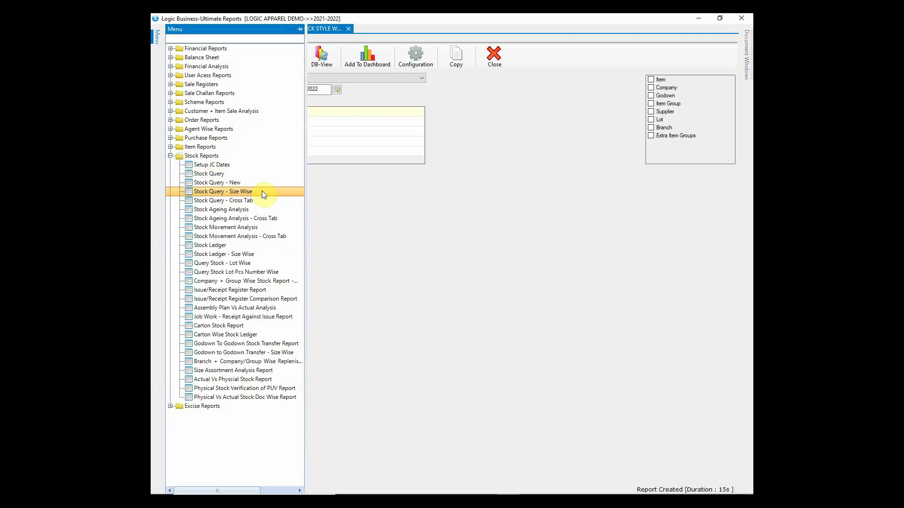
pyautogui.doubleClick(262, 190)
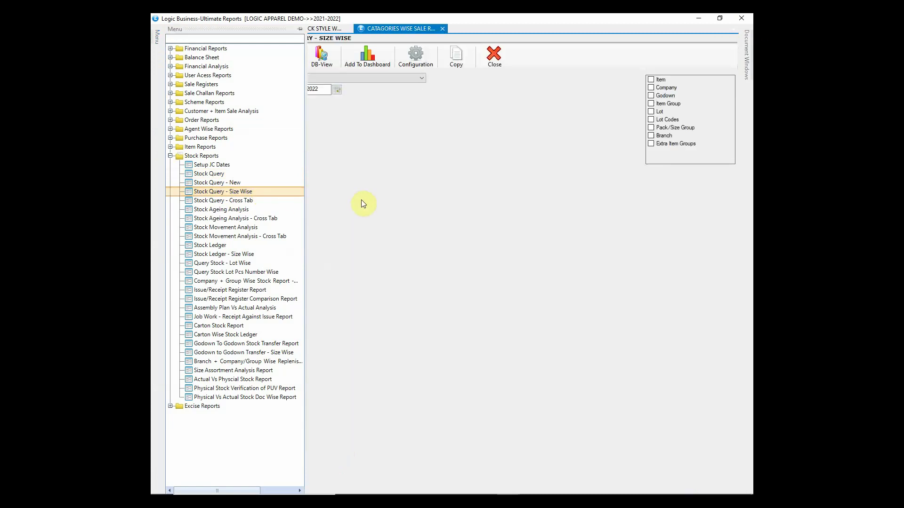
pyautogui.click(398, 81)
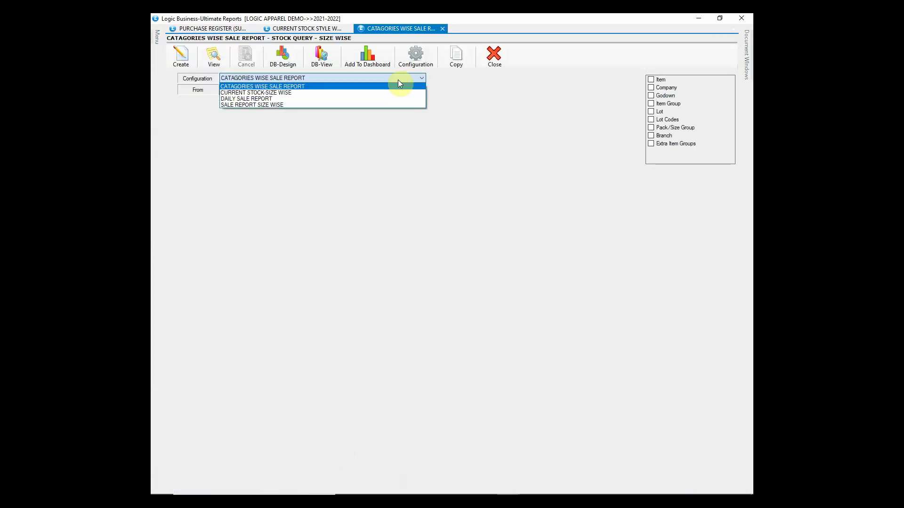
pyautogui.click(392, 92)
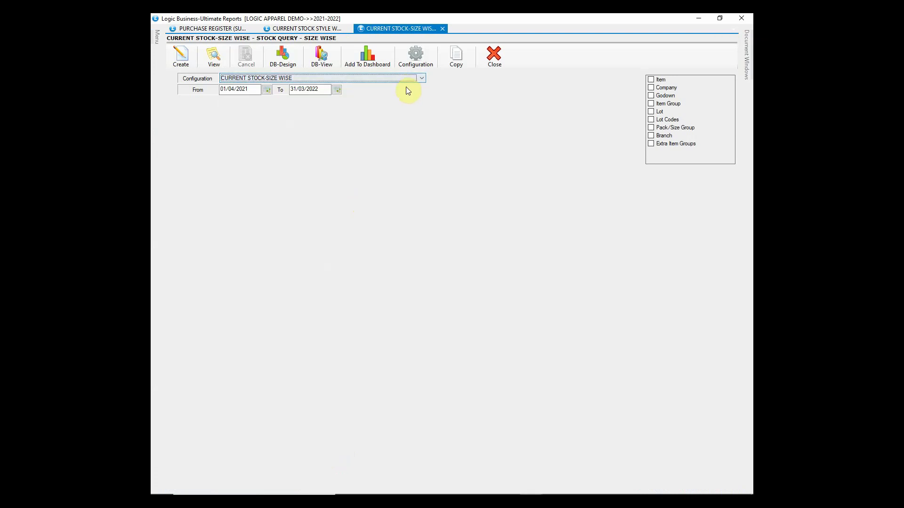
# Filter by item group CATEGORY to SPORTS MEN and SPORTS WOMEN, then generate the report
pyautogui.click(651, 104)
pyautogui.click(513, 178)
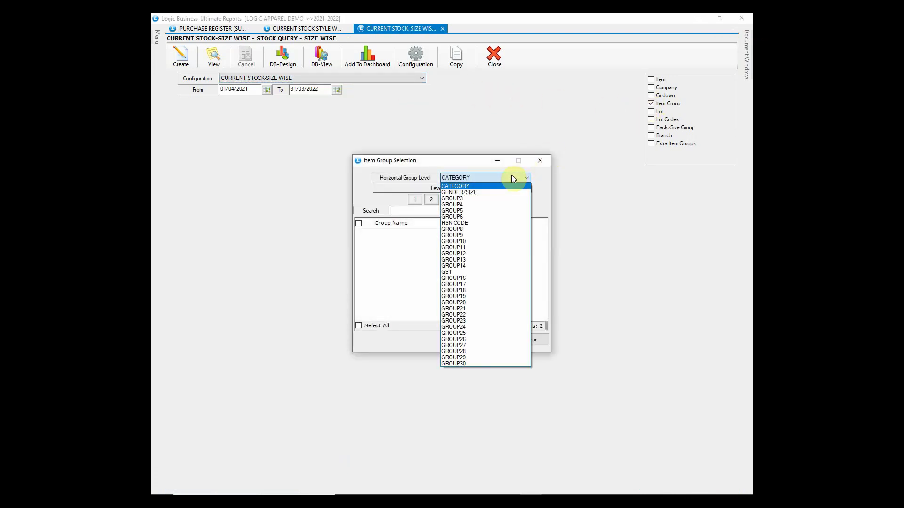
pyautogui.click(474, 186)
pyautogui.click(414, 200)
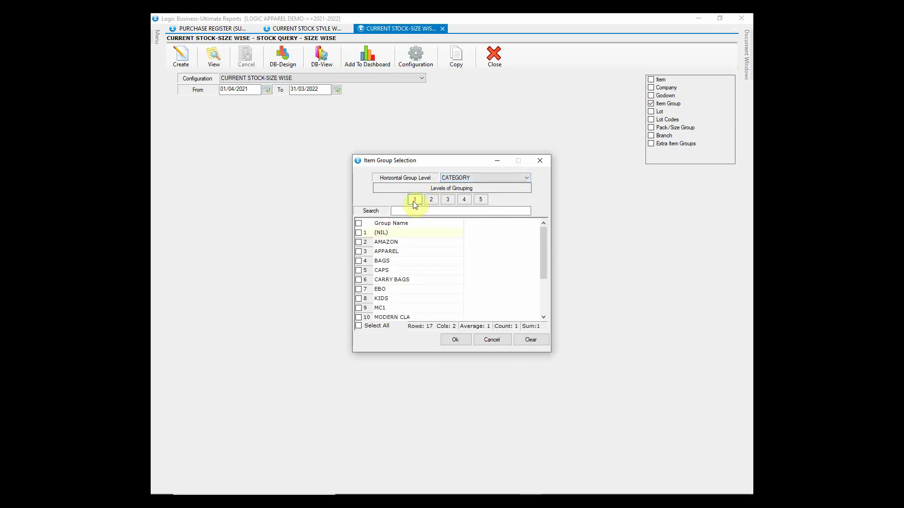
pyautogui.click(542, 295)
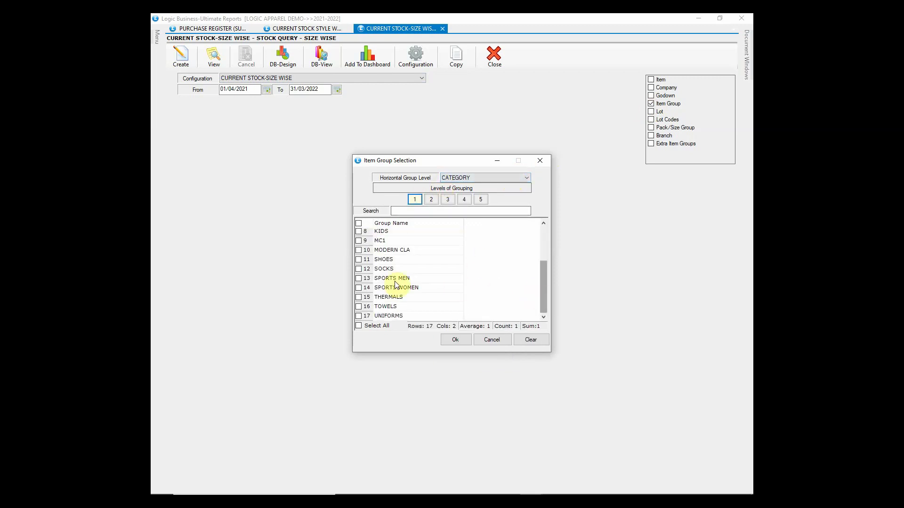
pyautogui.click(359, 279)
pyautogui.click(359, 287)
pyautogui.click(456, 340)
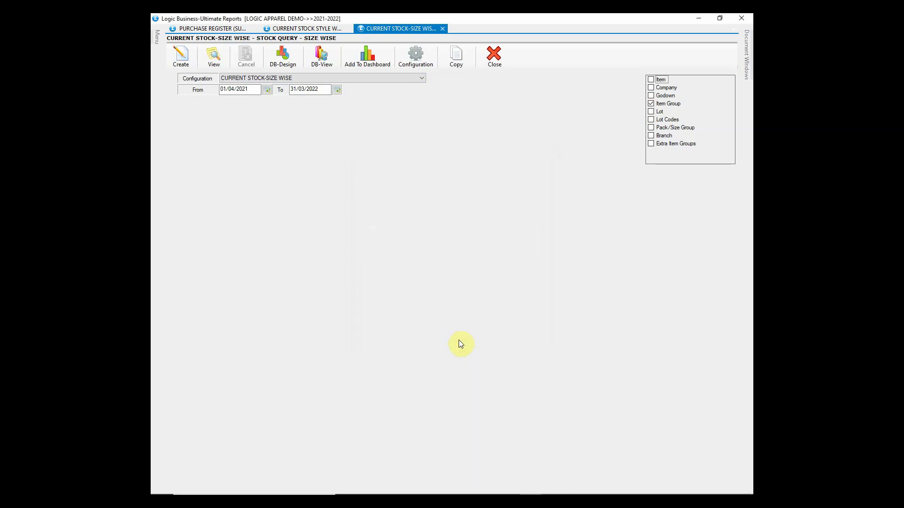
pyautogui.click(190, 63)
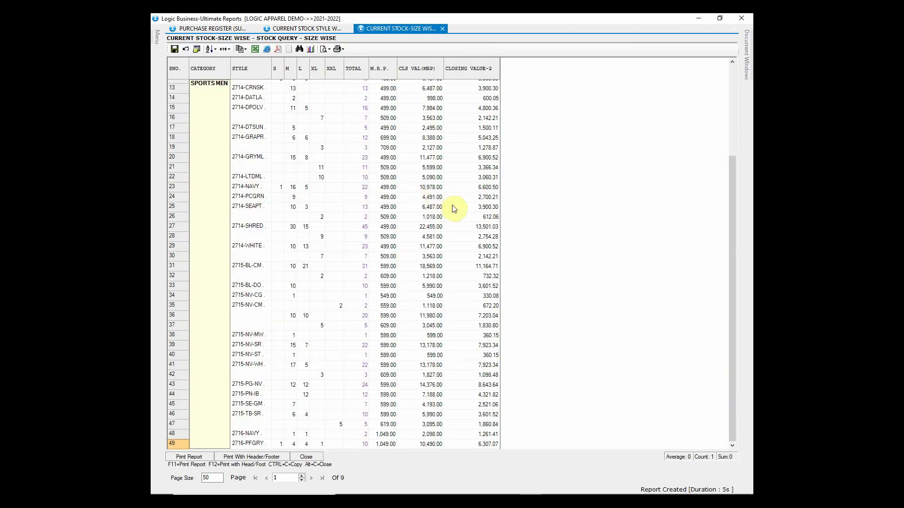
# Scroll the size-wise stock report to page 3 of 9, listing SPORTS MEN styles
pyautogui.scroll(-3, 499, 217)
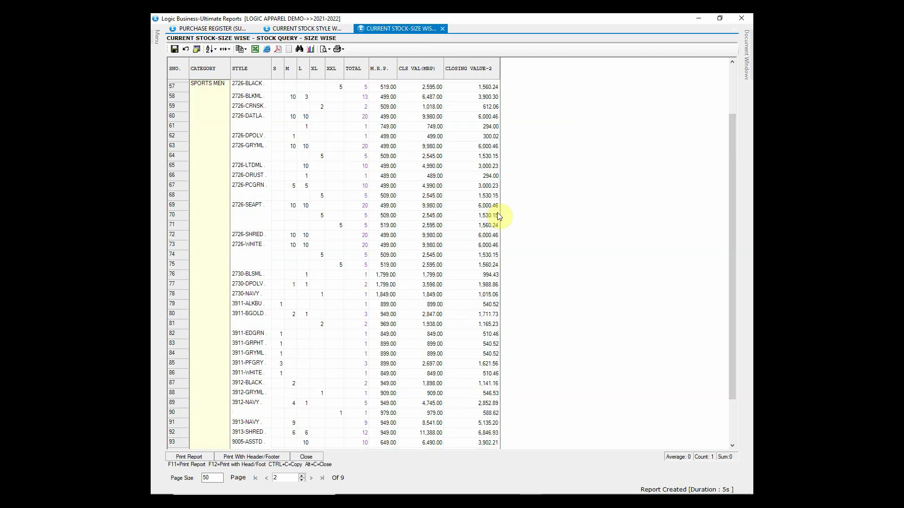
pyautogui.scroll(-2, 499, 217)
pyautogui.scroll(-4, 499, 217)
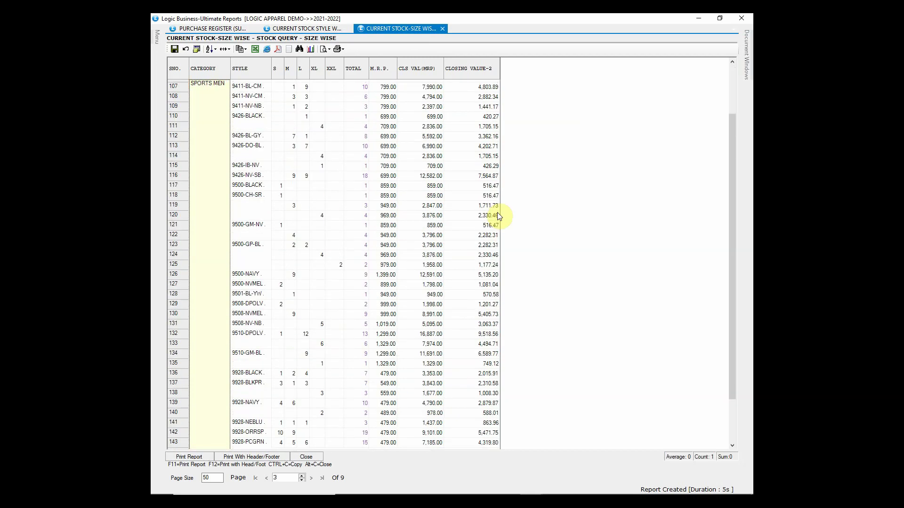